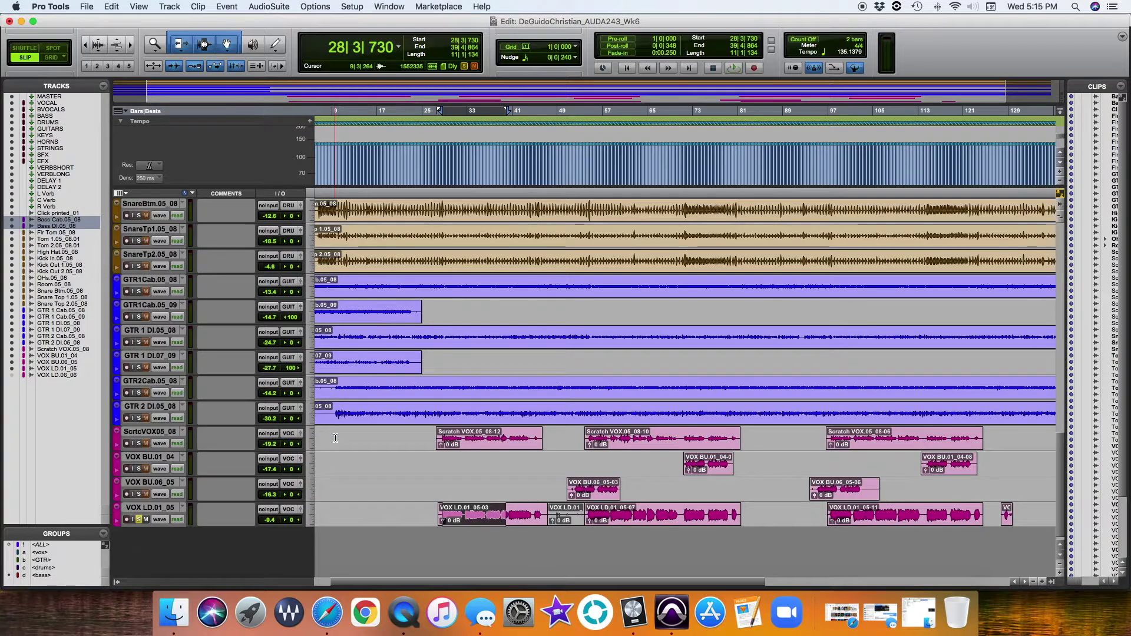
Insert a mono REQ 6 equalizer above the compressor on the VOX LD.01_05 channel, and close its plug-in window.
key(super+equal)
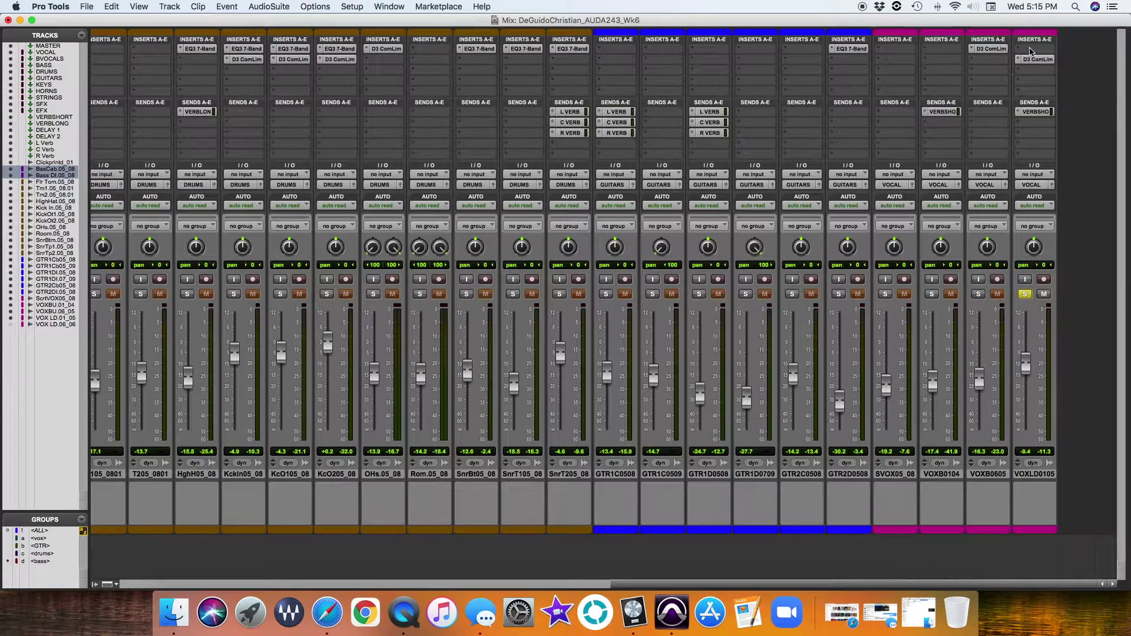
click(1031, 49)
mouse_move(1054, 75)
mouse_move(990, 76)
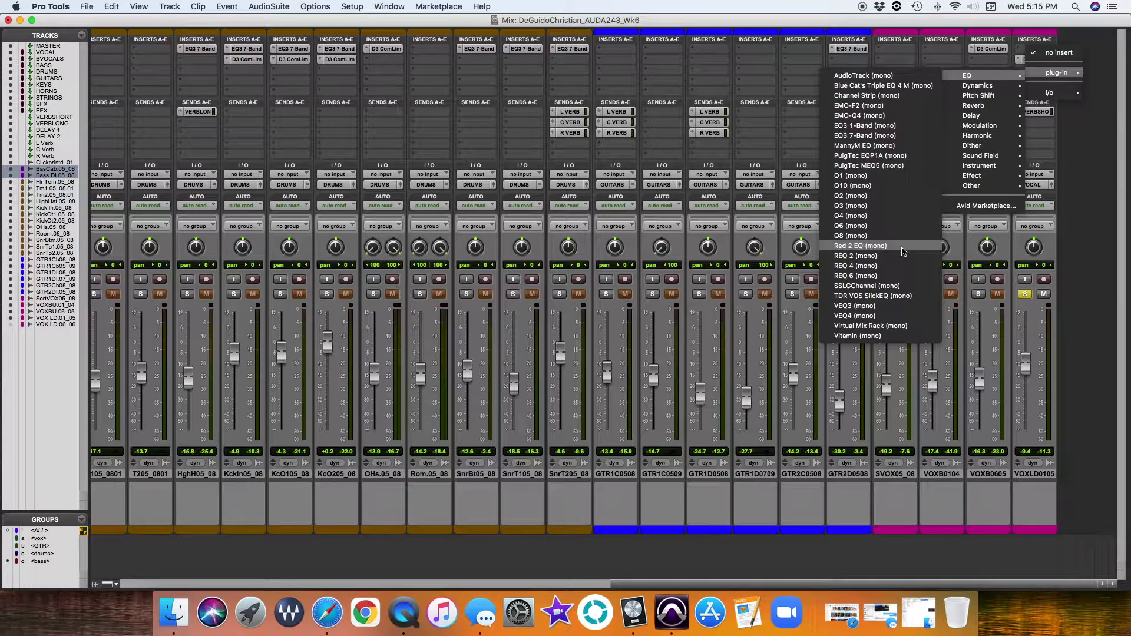
click(876, 275)
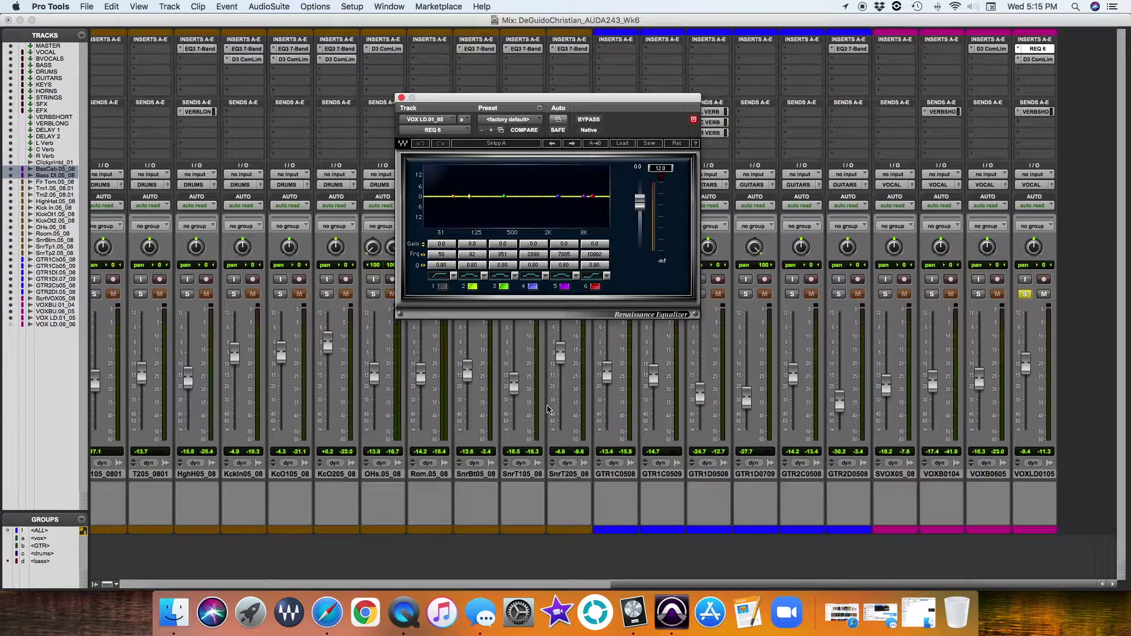
click(401, 98)
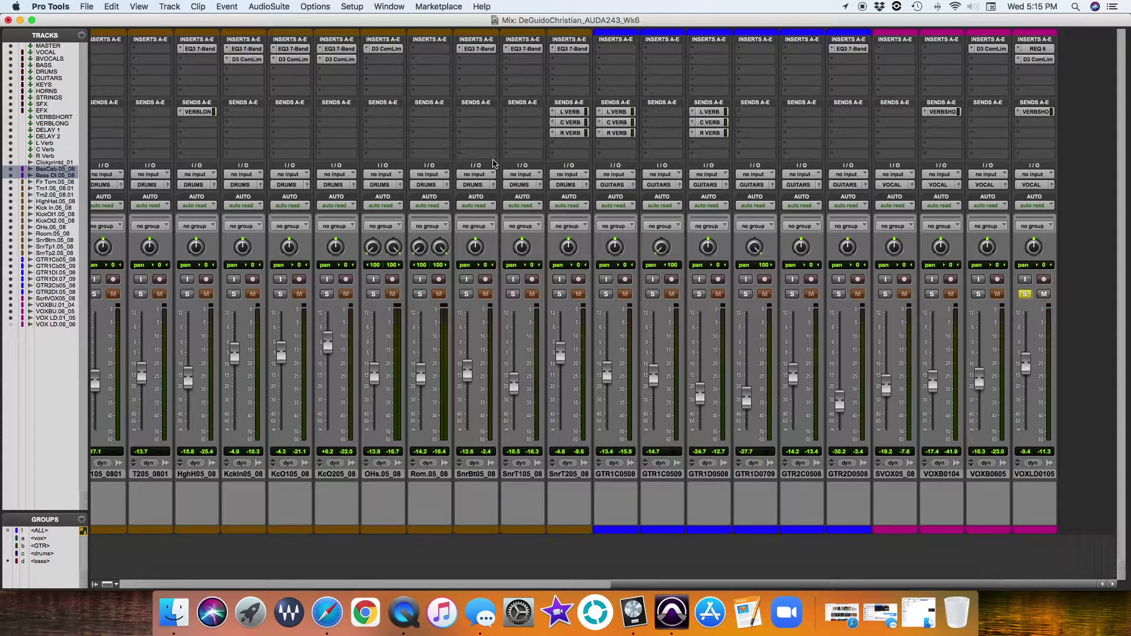
Return to the Edit window and turn loop playback off and back on.
key(super+equal)
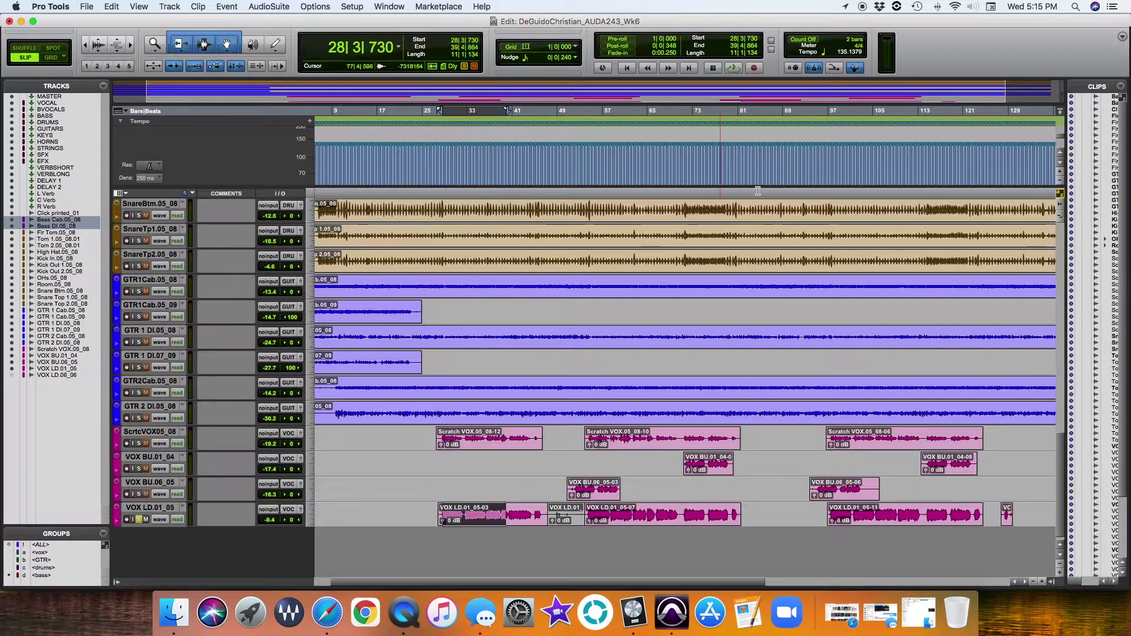
right_click(740, 70)
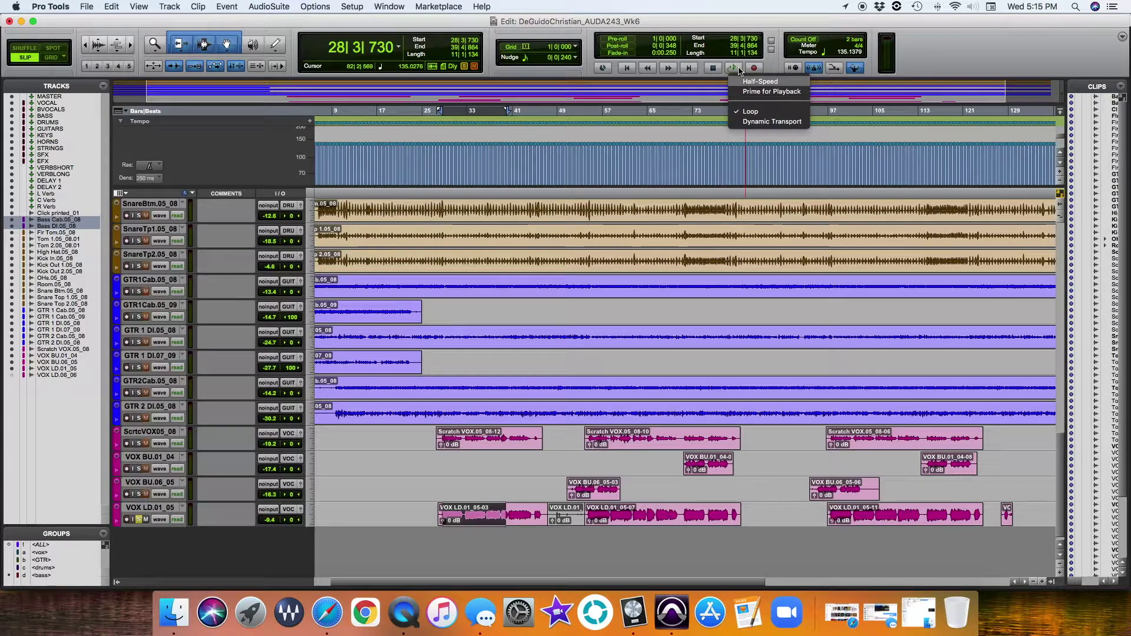
click(750, 113)
right_click(741, 71)
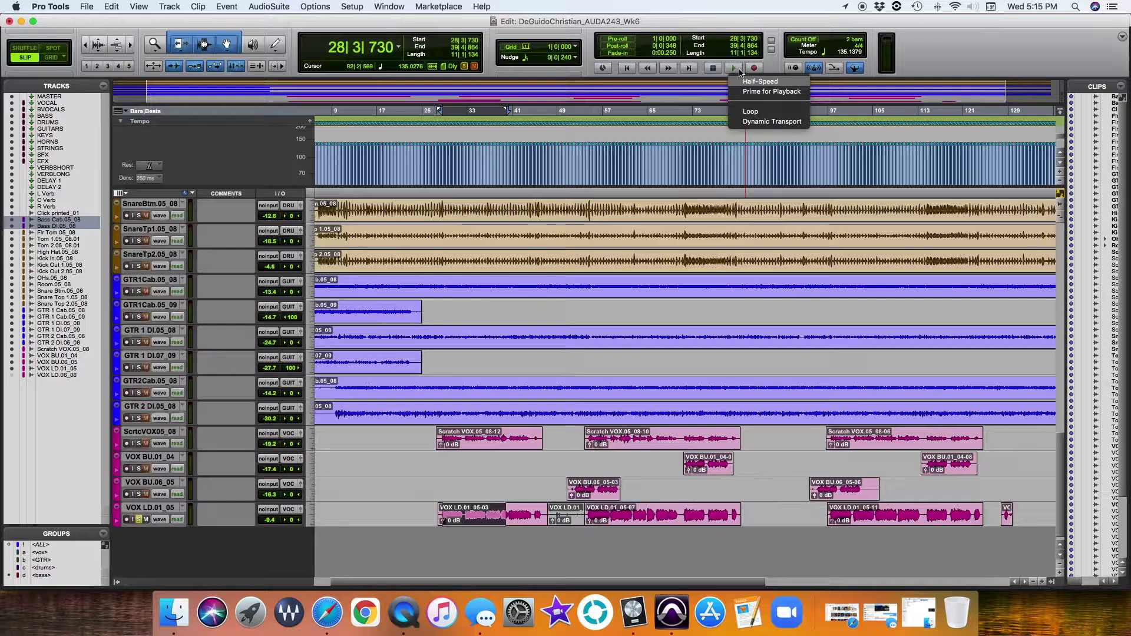
click(750, 111)
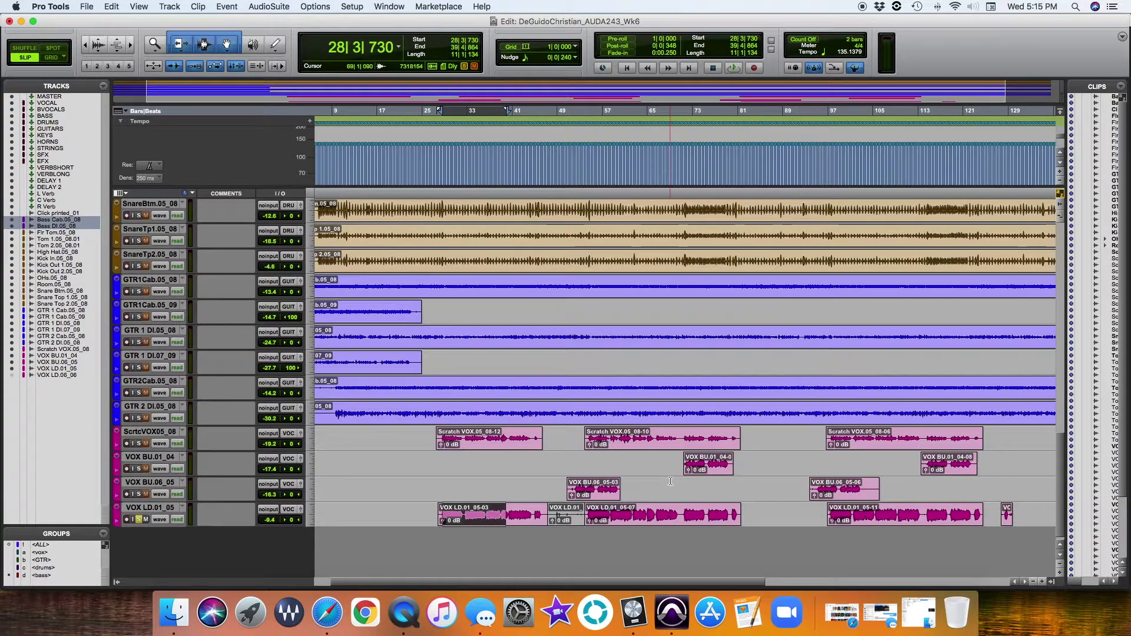
Select about bars 32 to 40 of the first VOX LD.01_05 clip and audition the passage in loop playback.
click(454, 516)
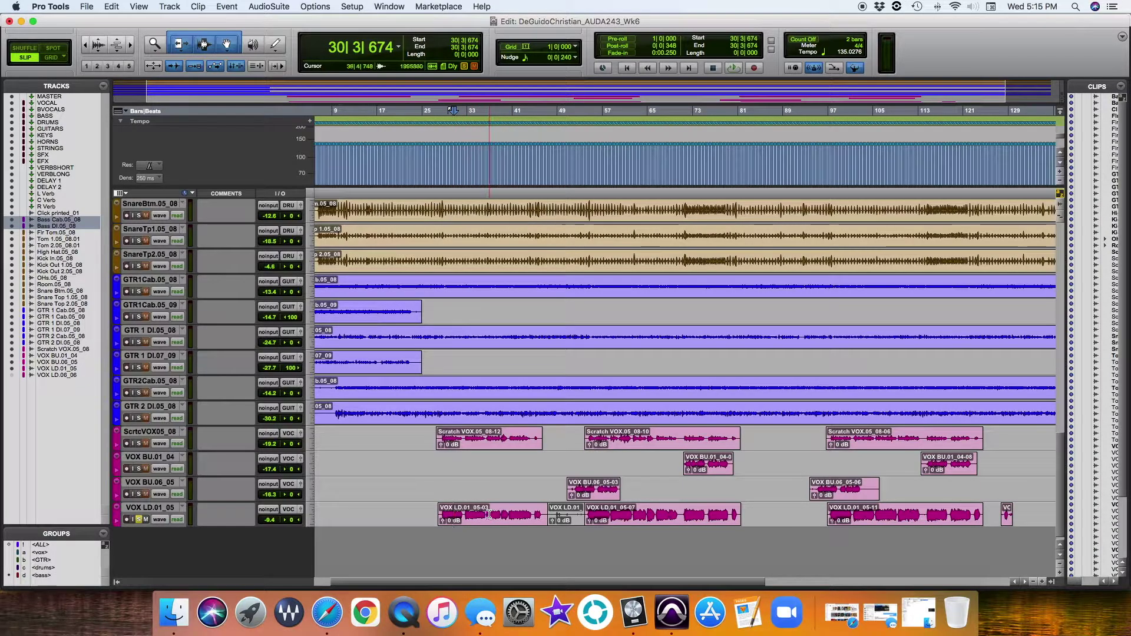
drag(508, 515, 464, 514)
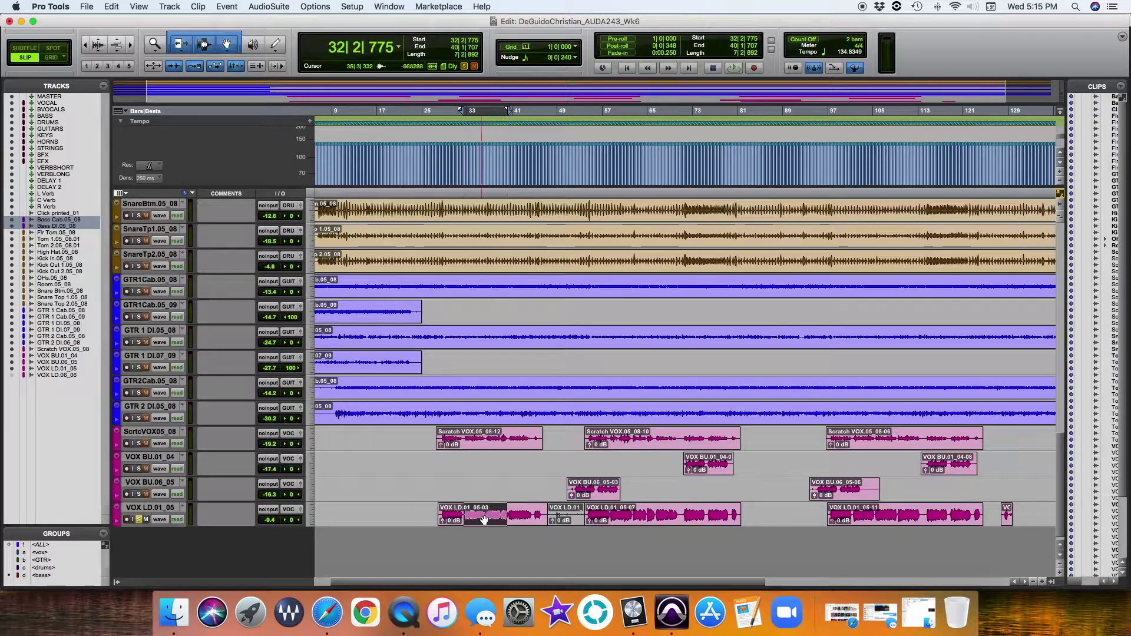
key(space)
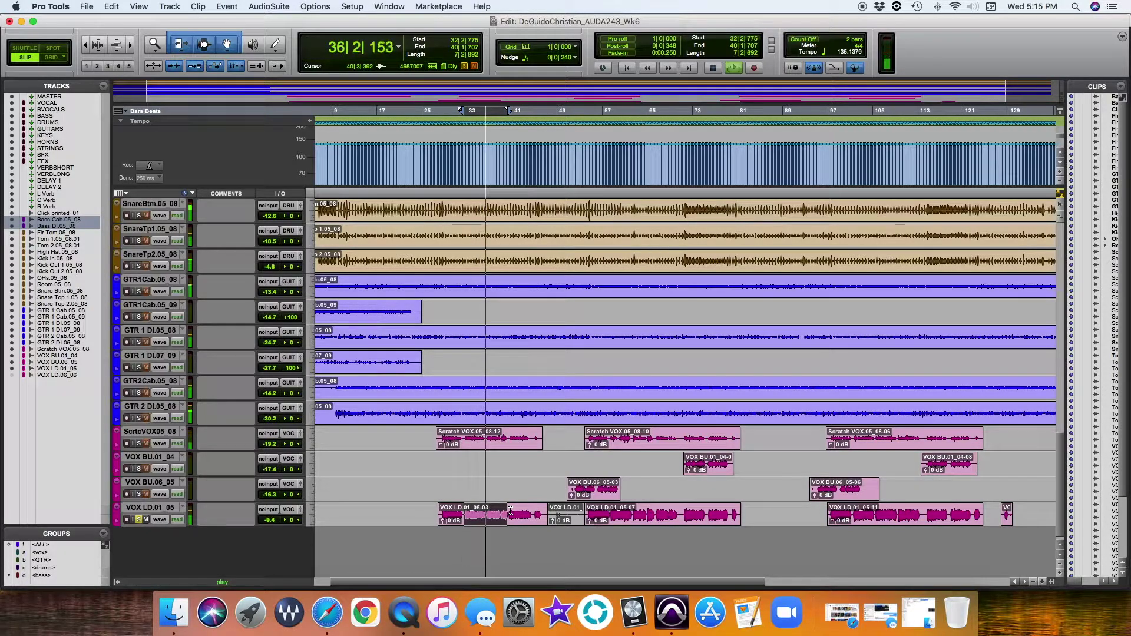
scroll(510, 511, right, 5)
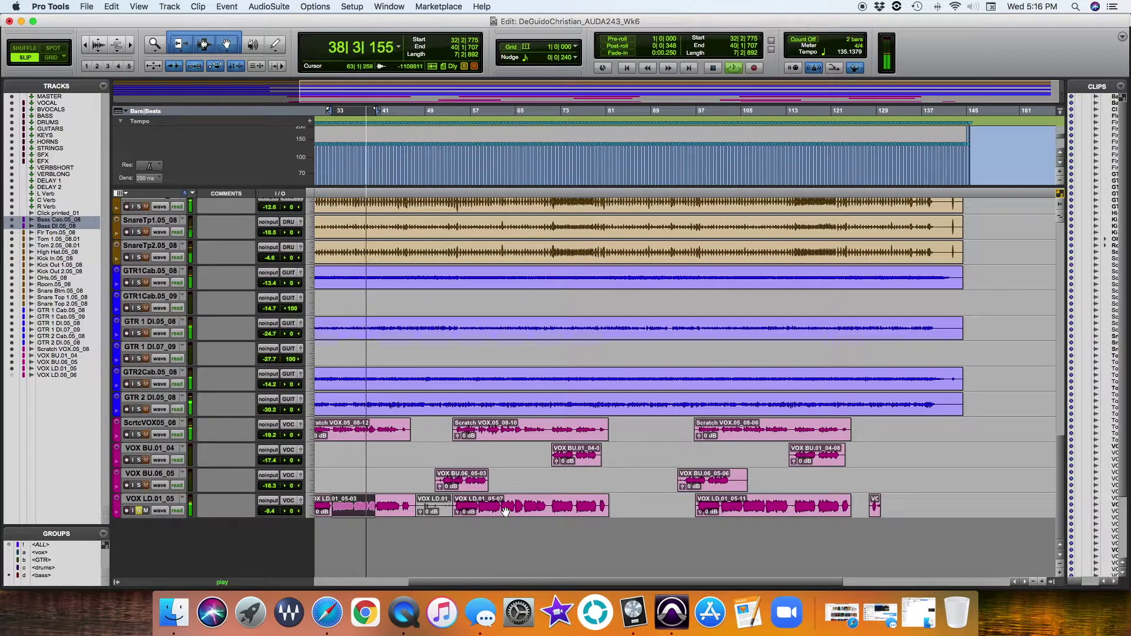
scroll(506, 511, left, 4)
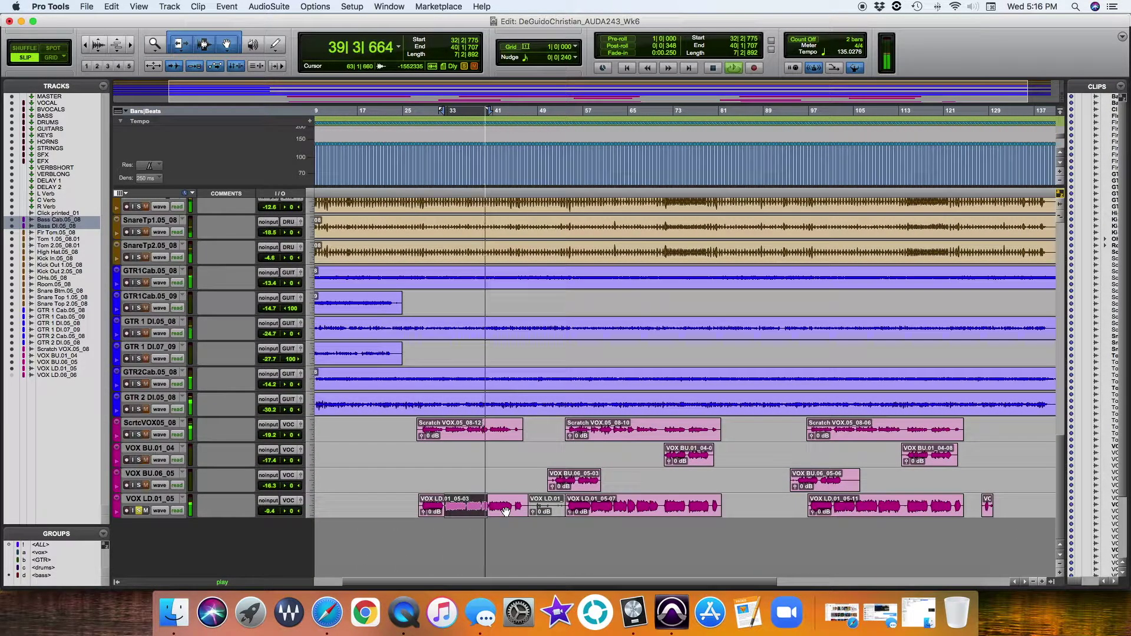
key(space)
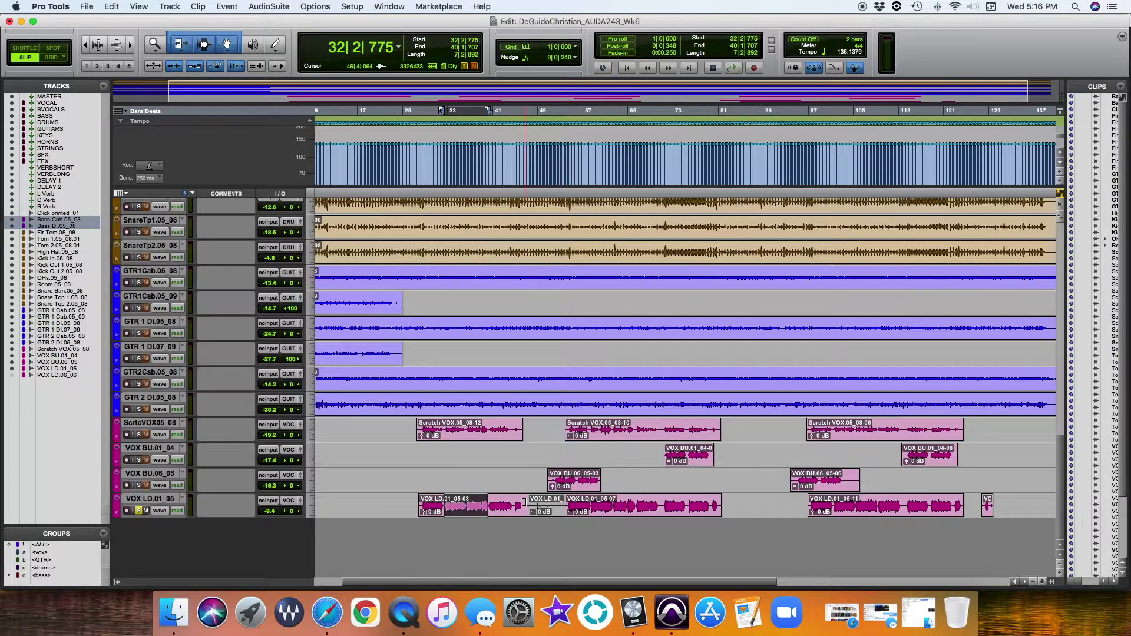
Select the lead vocal phrase from about bar 32 to bar 46 on VOX LD.01_05 and start loop playback.
key(super+bracketright)
key(super+bracketright)
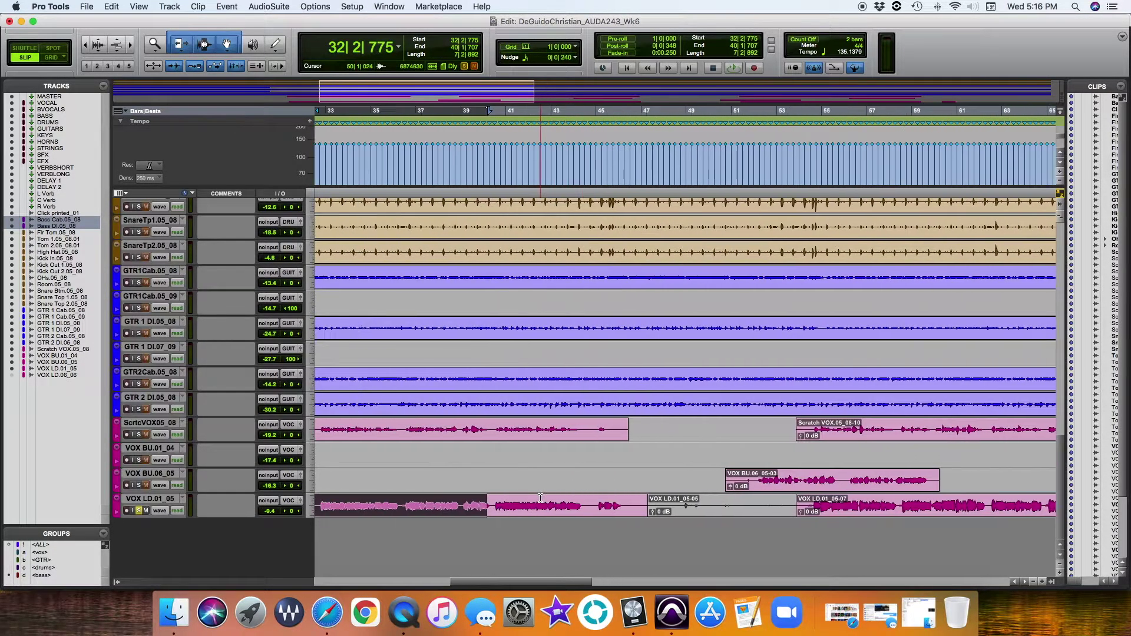
scroll(540, 498, left, 2)
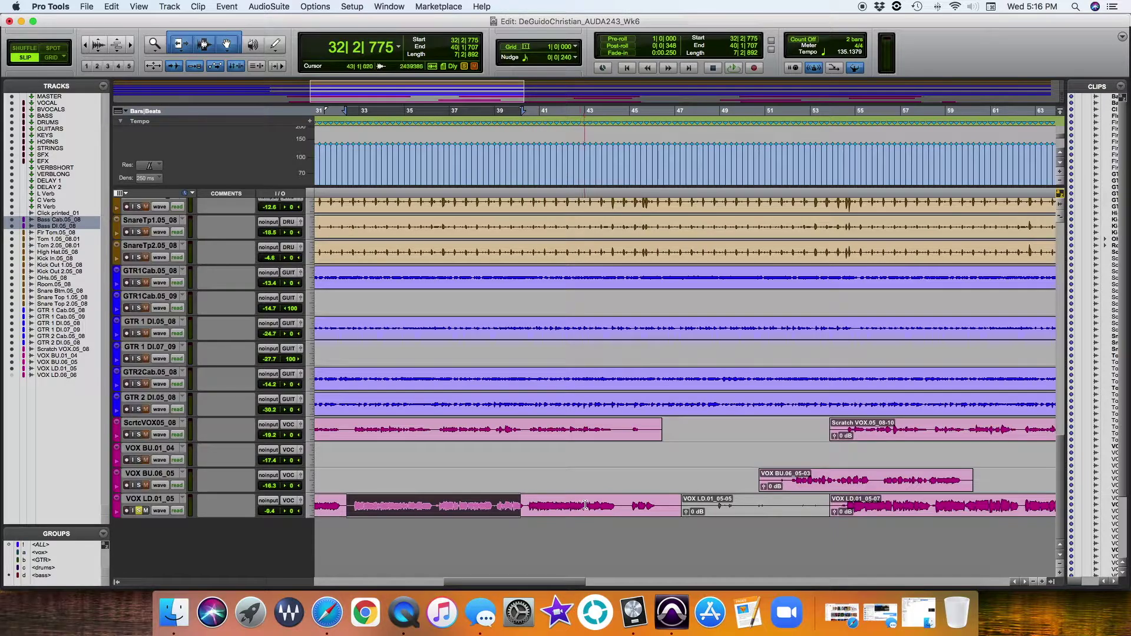
drag(658, 504, 349, 499)
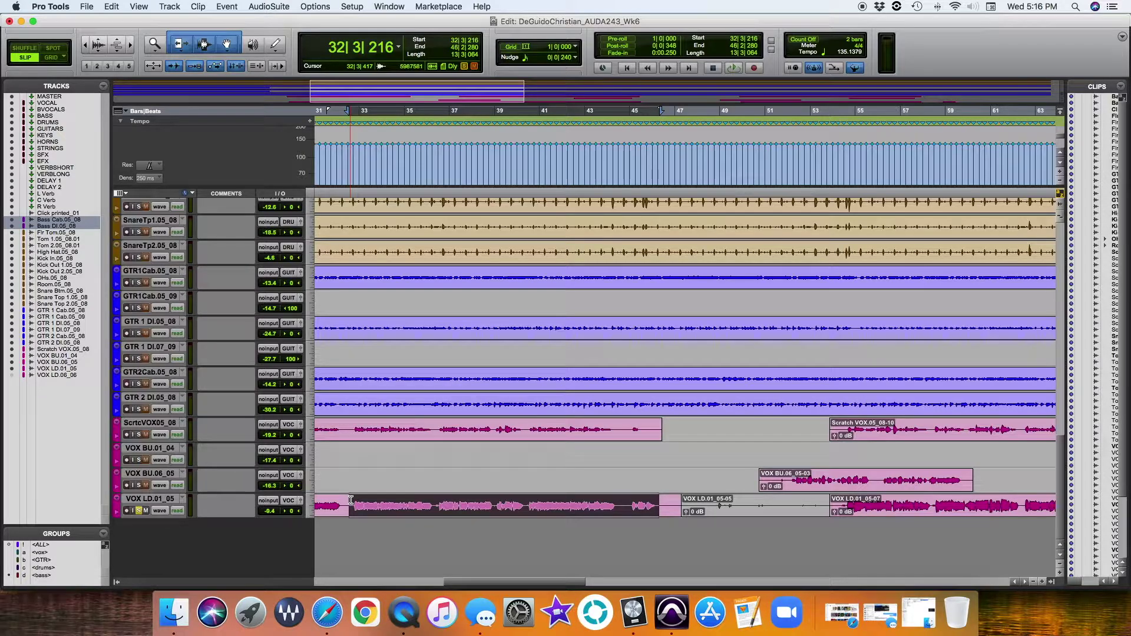
key(space)
Open the REQ 6 on the lead vocal channel, shifting band 4 to about 2709 Hz and the output gain to 0.1.
key(super+equal)
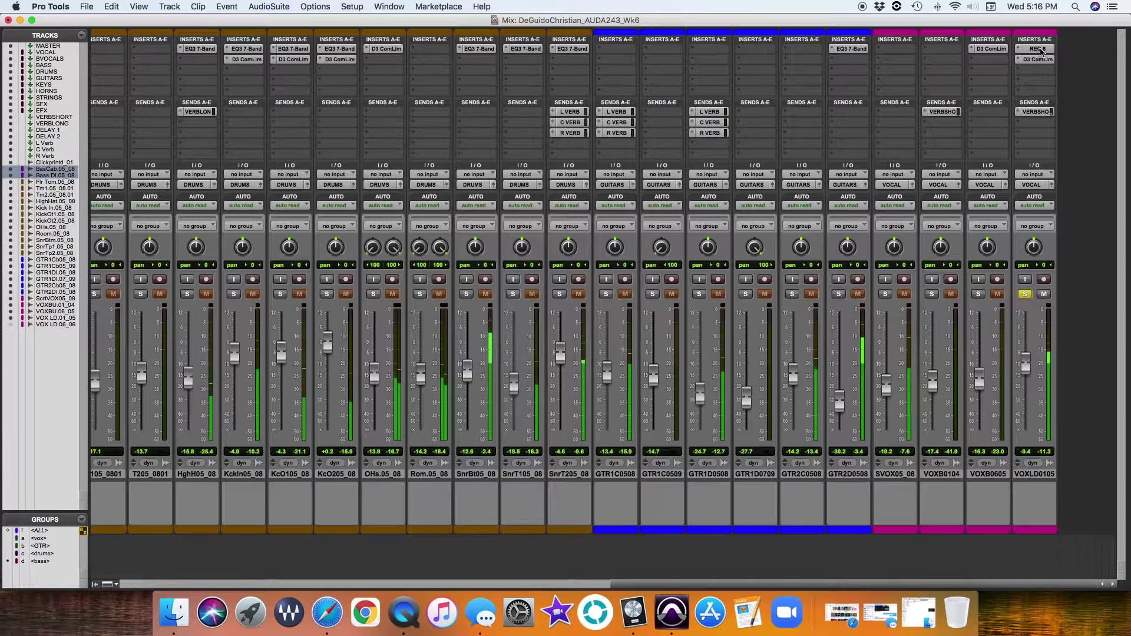
click(1038, 48)
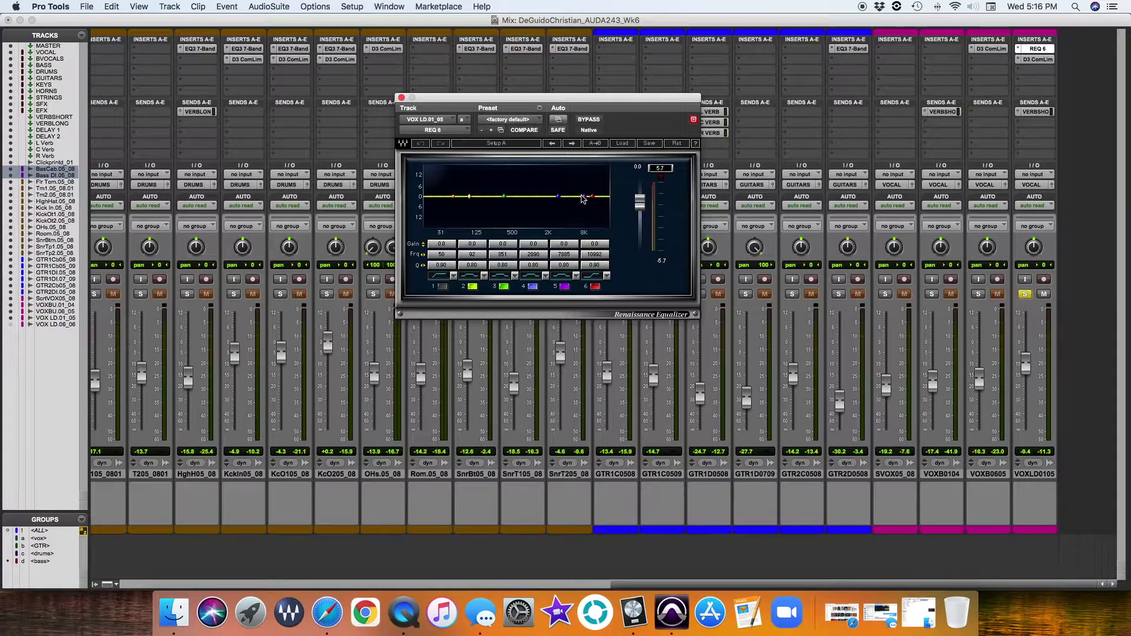
mouse_move(558, 196)
mouse_down()
mouse_move(425, 182)
mouse_move(450, 194)
mouse_move(589, 192)
mouse_move(539, 194)
mouse_move(560, 198)
mouse_up()
drag(640, 205, 640, 205)
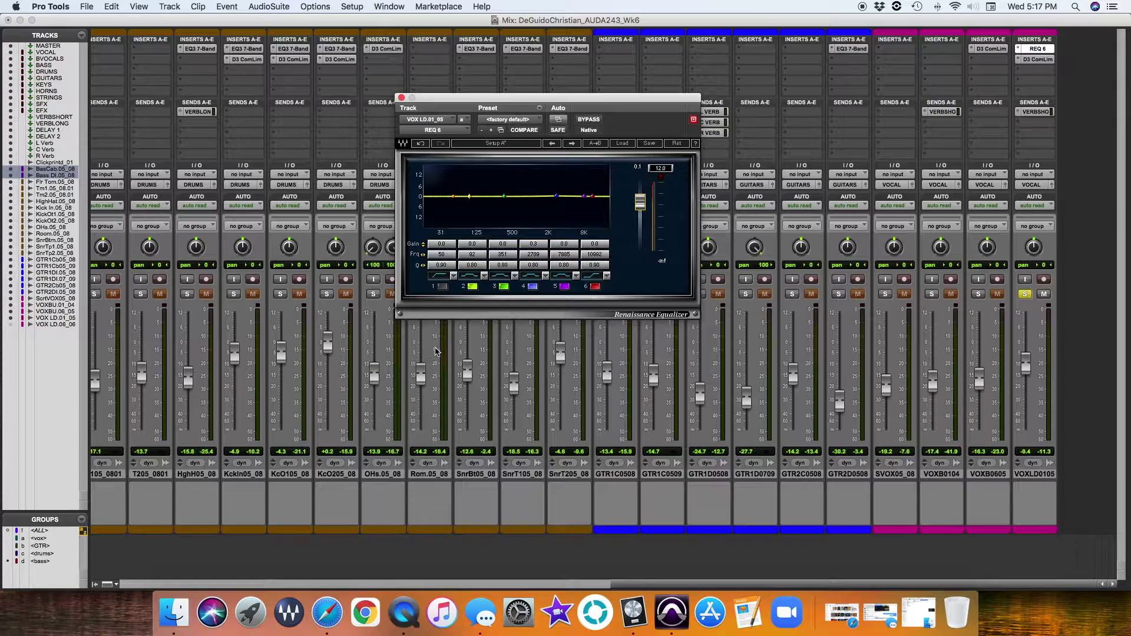
Enable band 1 as a low-cut filter, tune it to about 85 Hz during playback, and compare the sound with the equalizer bypassed.
click(443, 287)
drag(453, 198, 464, 196)
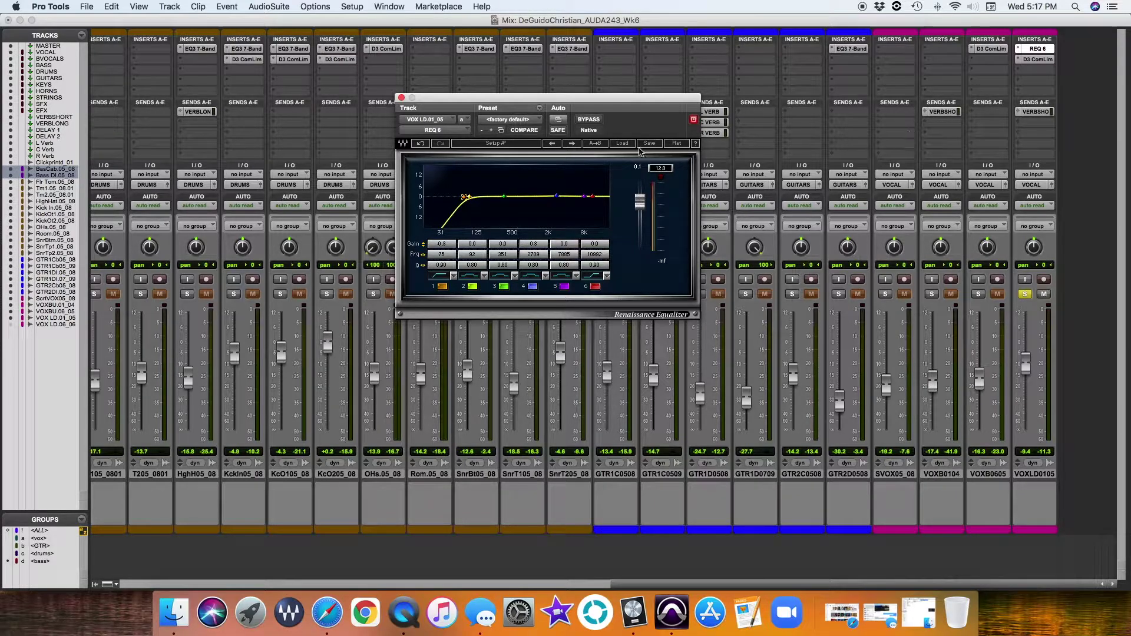
key(space)
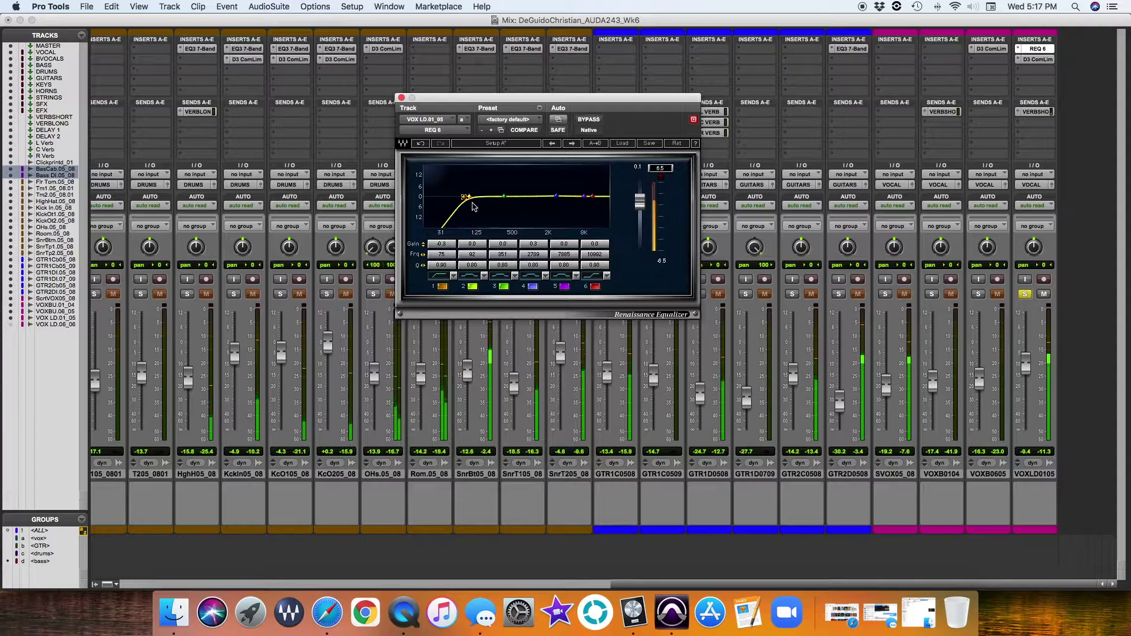
drag(465, 196, 469, 196)
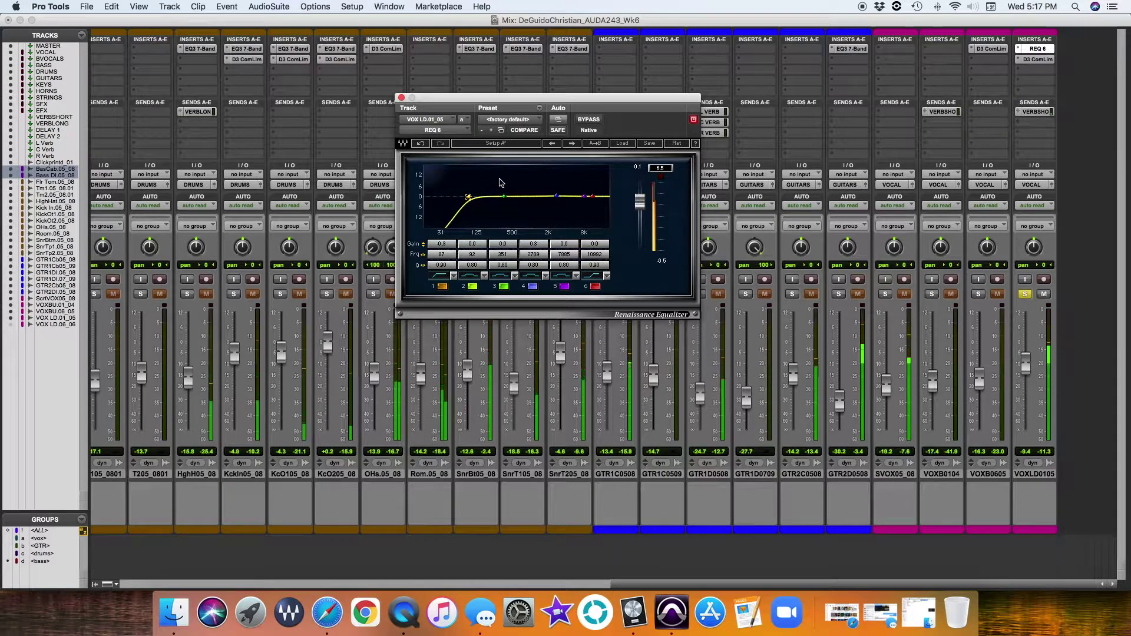
click(591, 119)
click(593, 120)
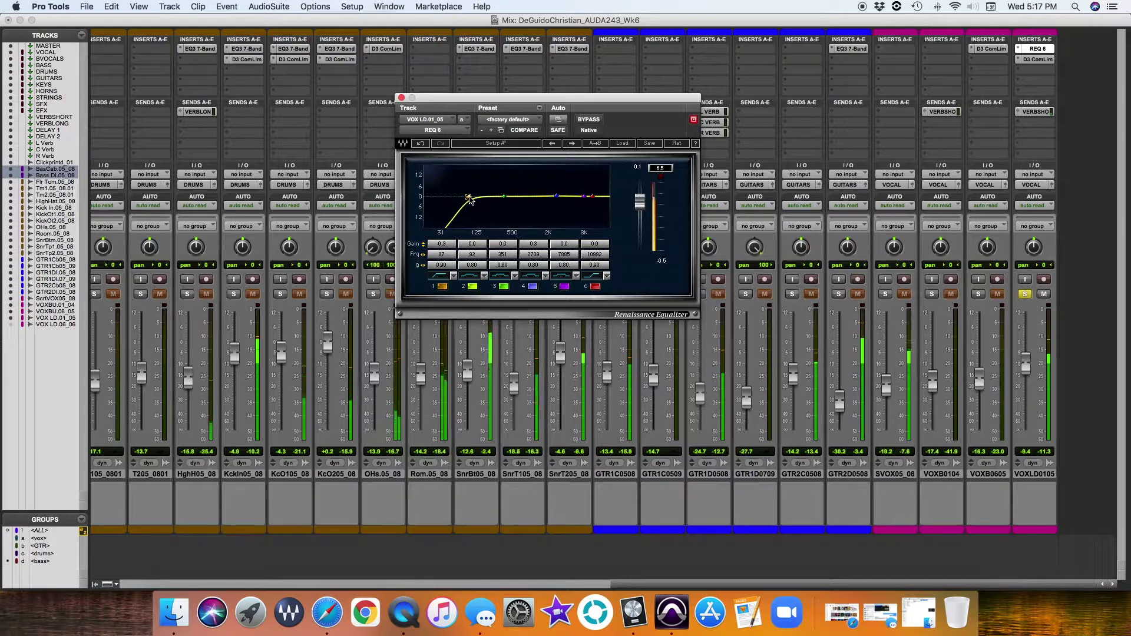
mouse_move(469, 198)
mouse_down()
mouse_move(604, 197)
mouse_move(468, 199)
mouse_up()
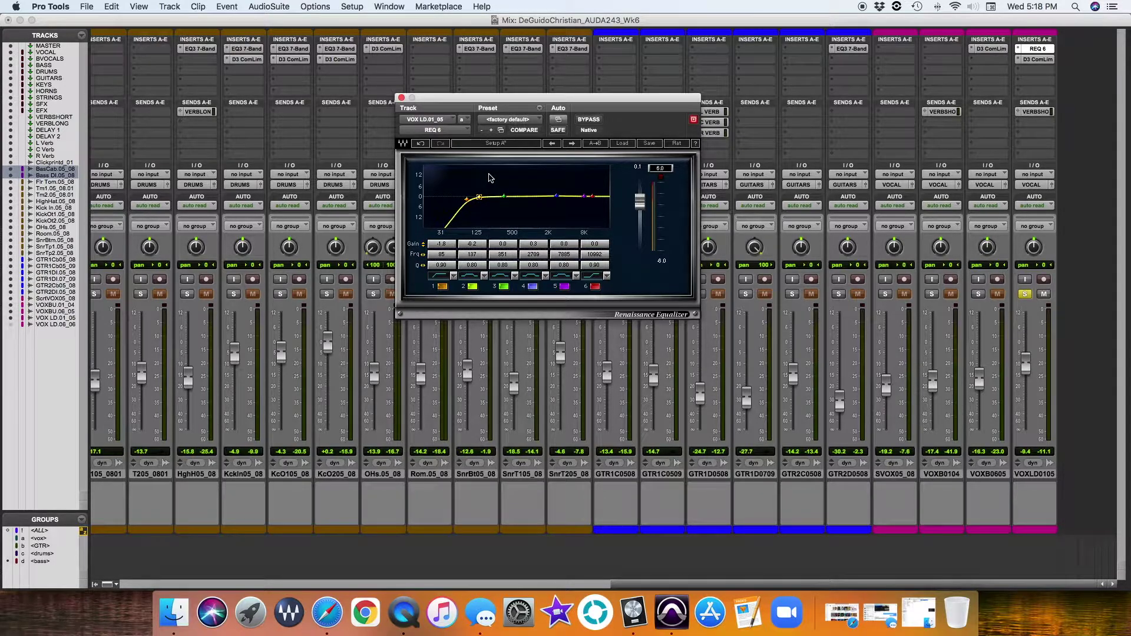
Move band 5 to about 5301 Hz, cut band 2 by about 3.4 dB at 151 Hz, and compare against bypass.
drag(585, 199, 552, 199)
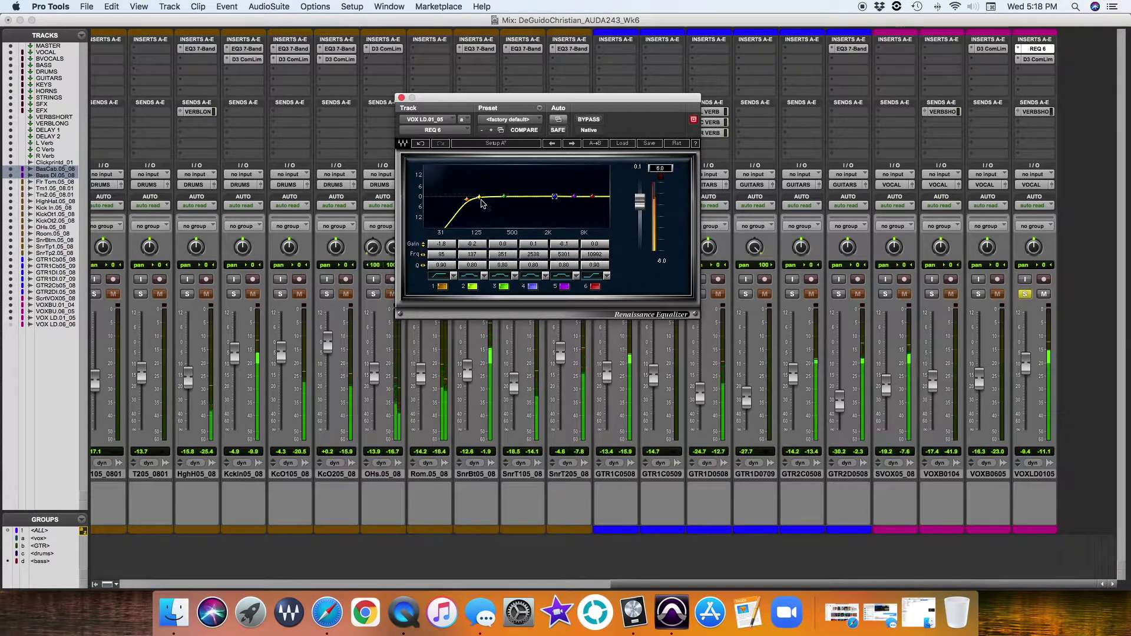
mouse_move(479, 197)
mouse_down()
mouse_move(489, 167)
mouse_move(477, 169)
mouse_move(482, 203)
mouse_up()
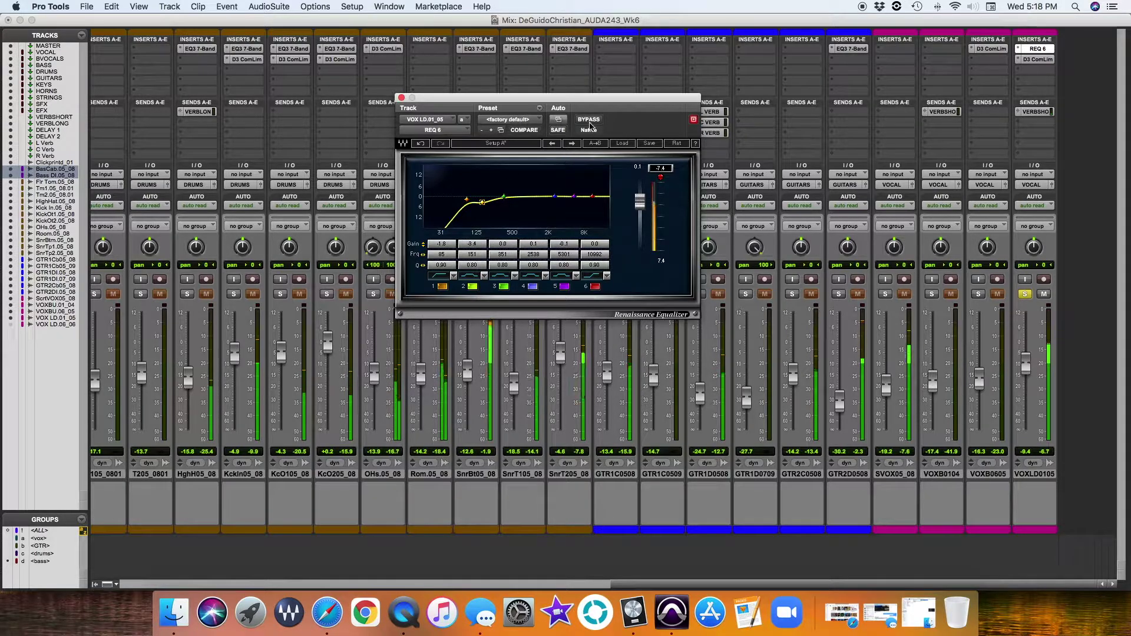
click(590, 120)
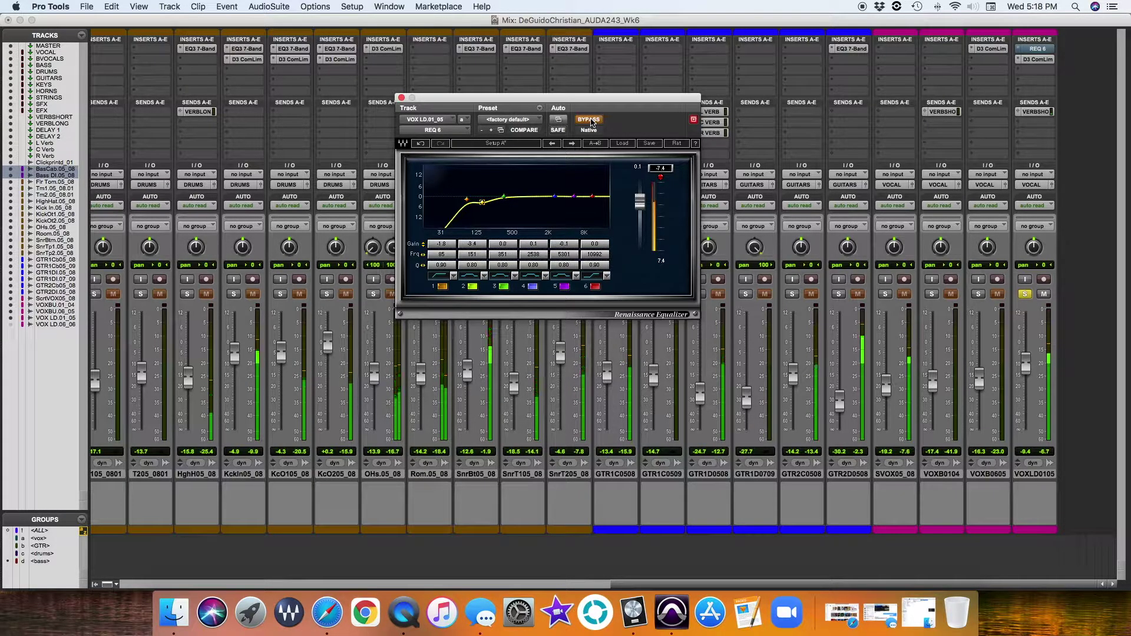
click(590, 121)
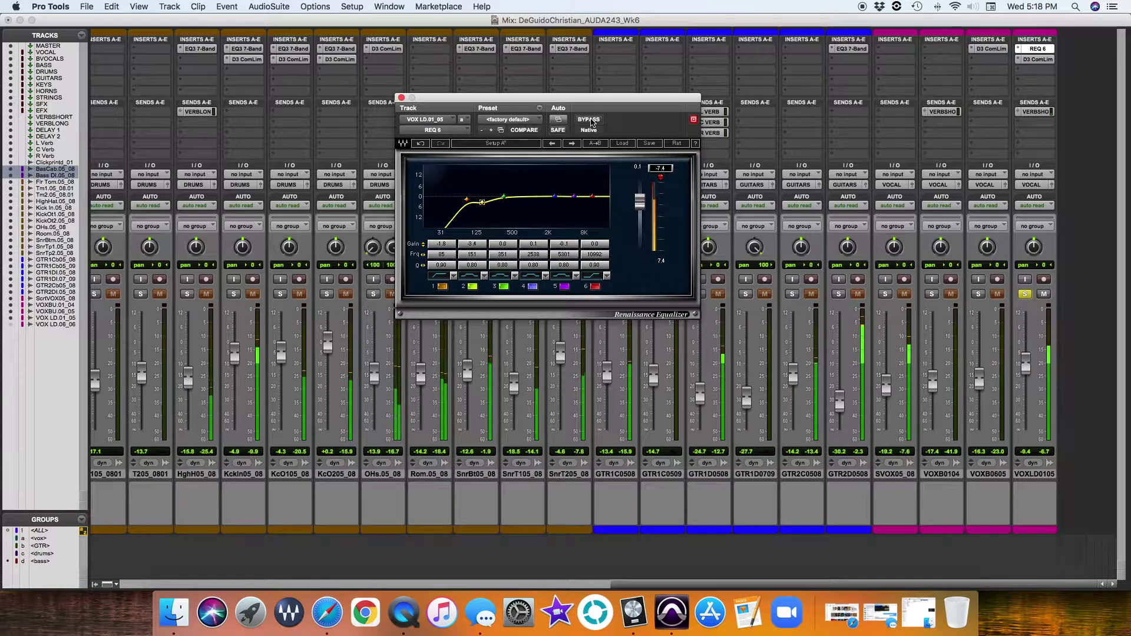
Retune the band 2 cut to about 211 Hz at -3.2 dB during playback and narrow its Q to about 1.47.
click(483, 254)
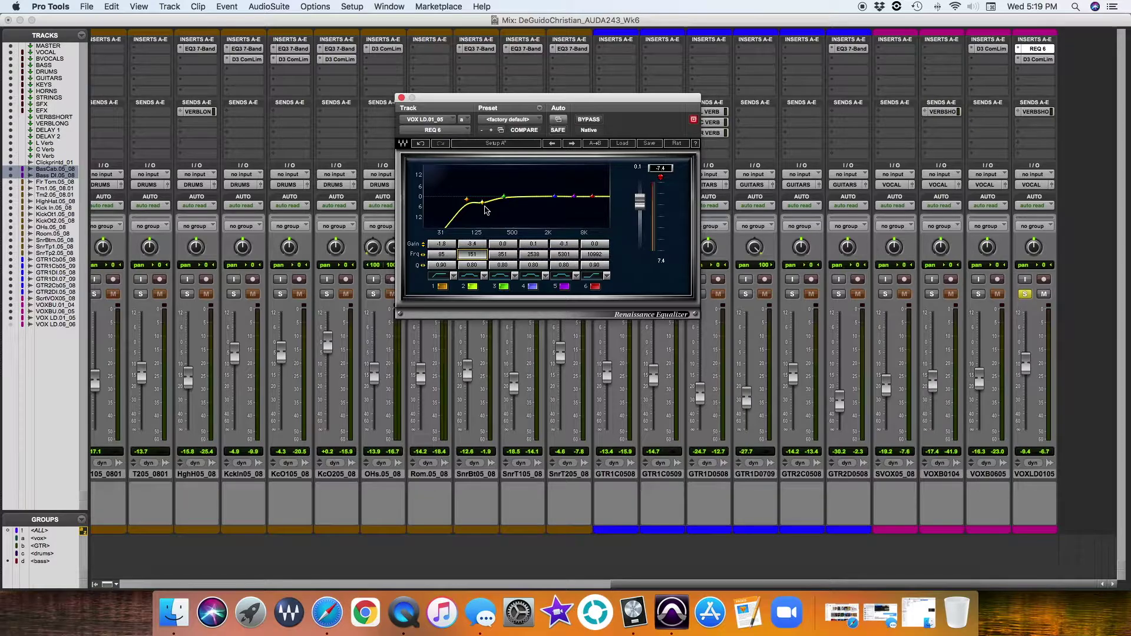
key(space)
drag(483, 202, 490, 202)
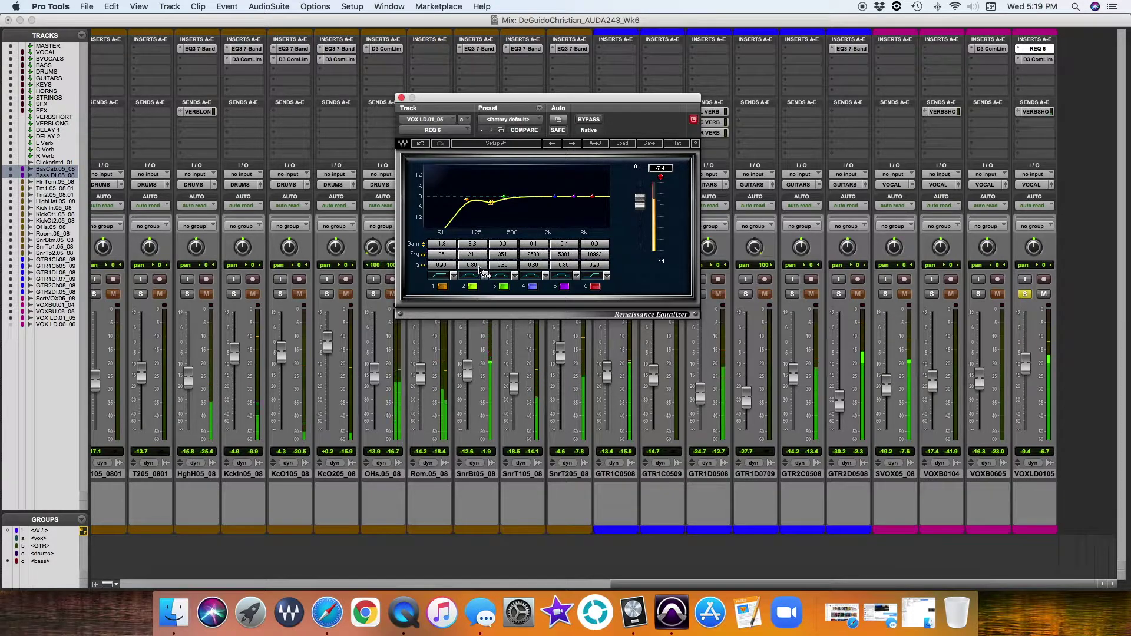
drag(476, 265, 475, 269)
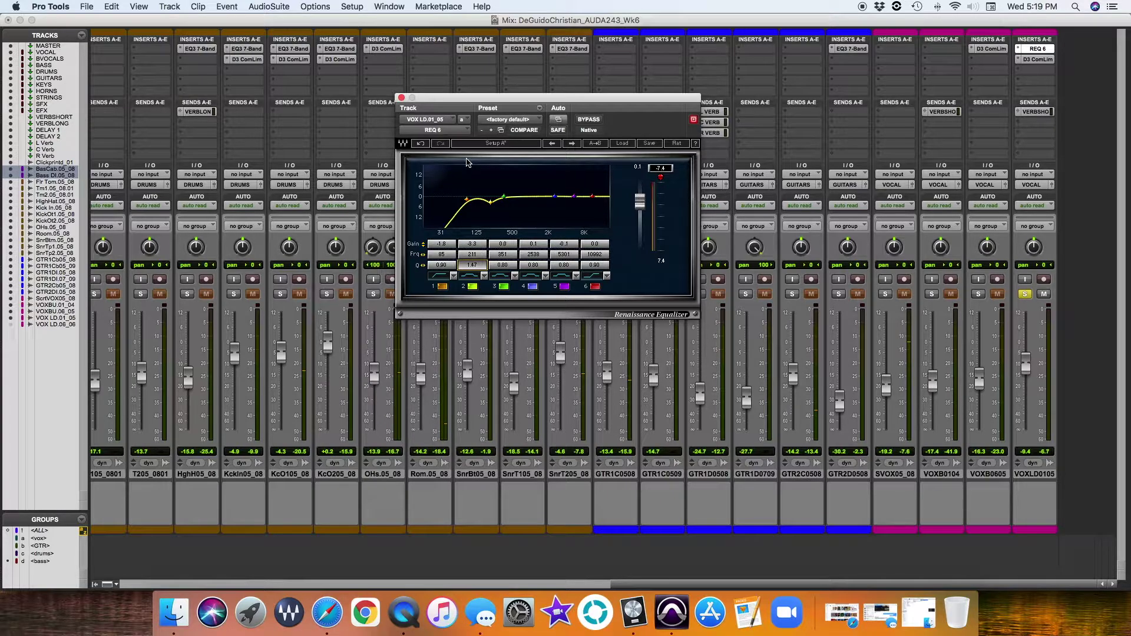
click(491, 202)
Boost band 3 to about 17.9 dB, narrow its Q to about 2.05, and sweep it to about 433 Hz during playback.
drag(553, 197, 573, 197)
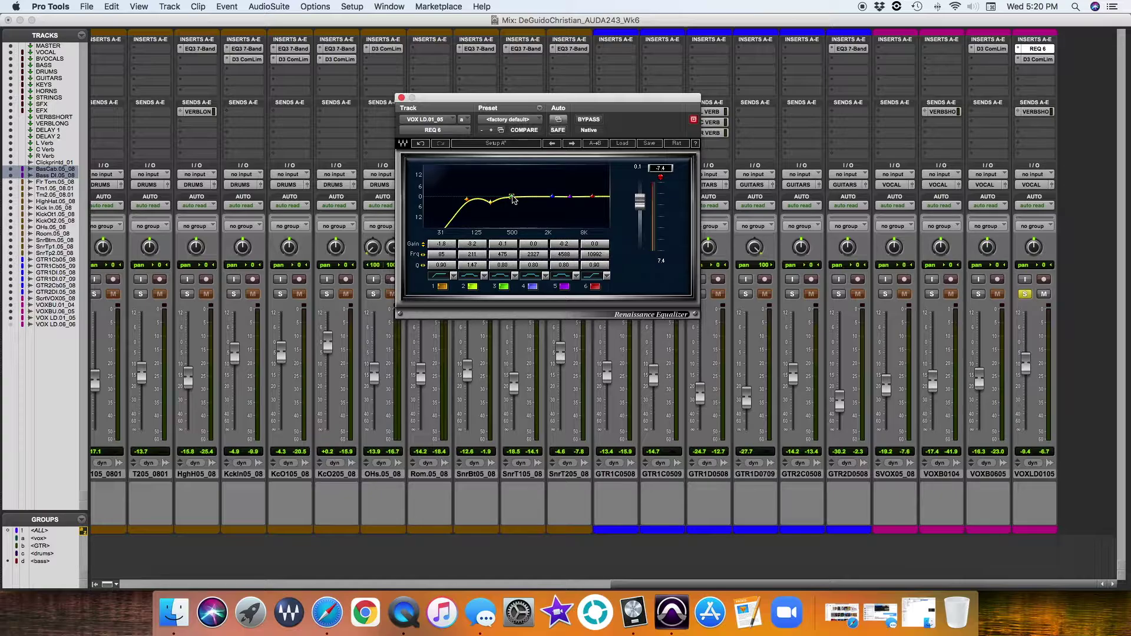
mouse_move(513, 199)
mouse_down()
mouse_move(519, 172)
mouse_move(506, 167)
mouse_move(518, 170)
mouse_up()
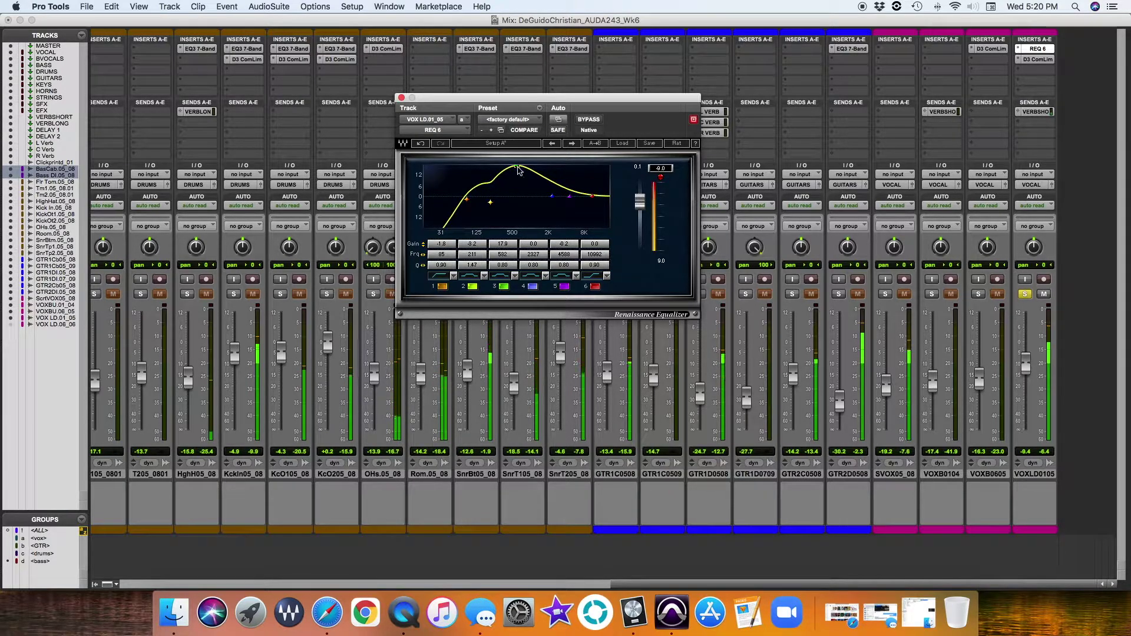
drag(505, 264, 506, 269)
drag(517, 167, 511, 169)
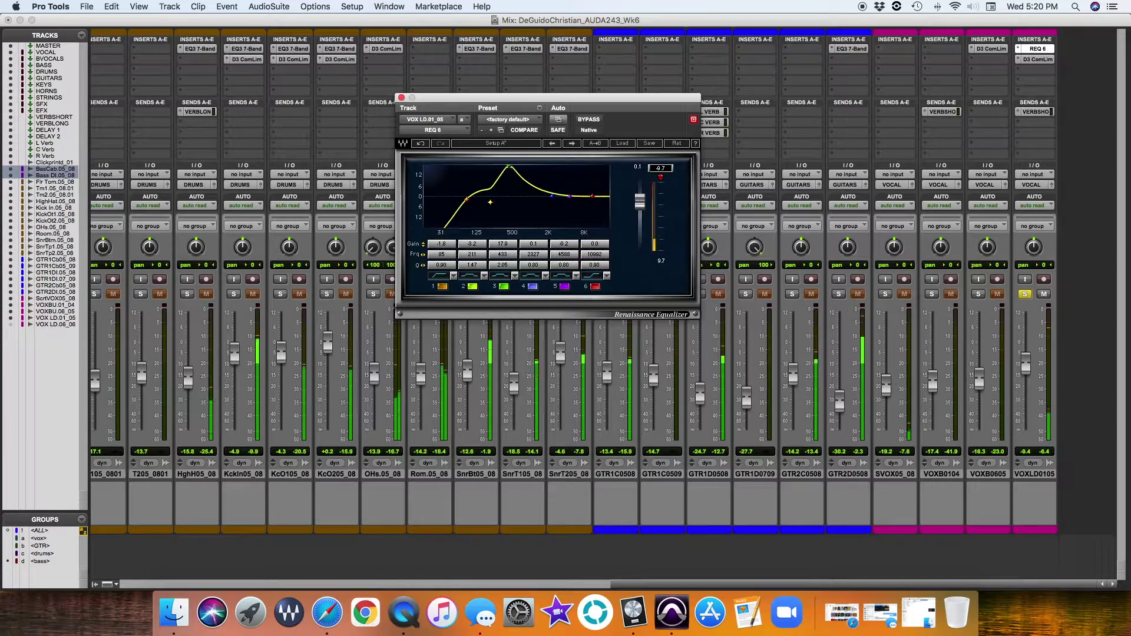
Turn band 3 into a cut of about 3.1 dB at 504 Hz and compare the vocal against bypass.
drag(510, 170, 513, 204)
key(space)
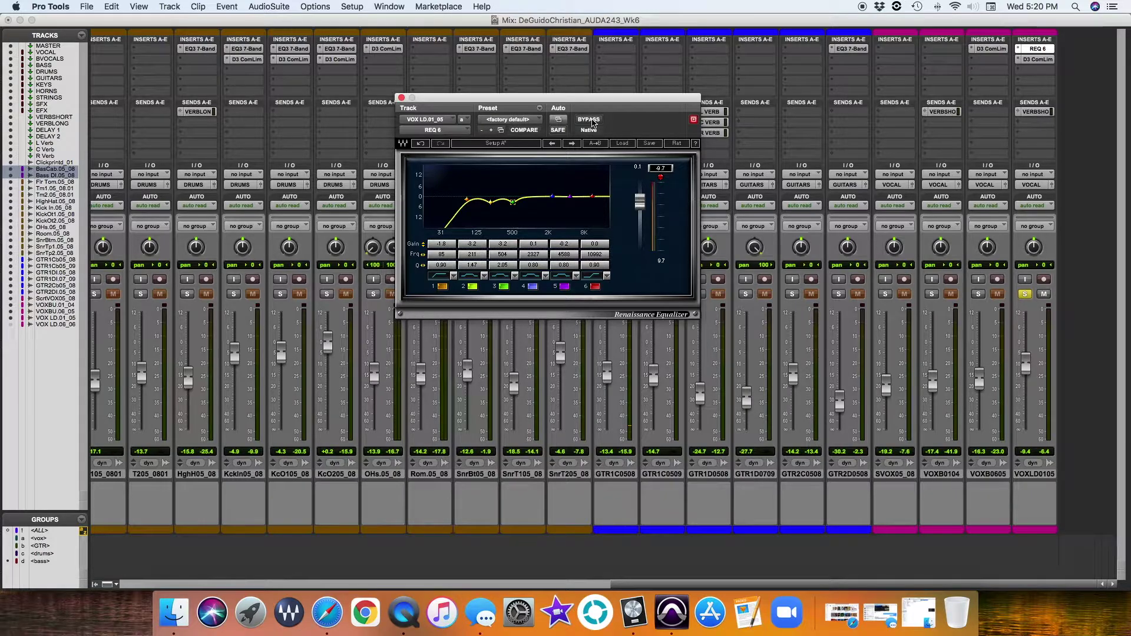
click(588, 120)
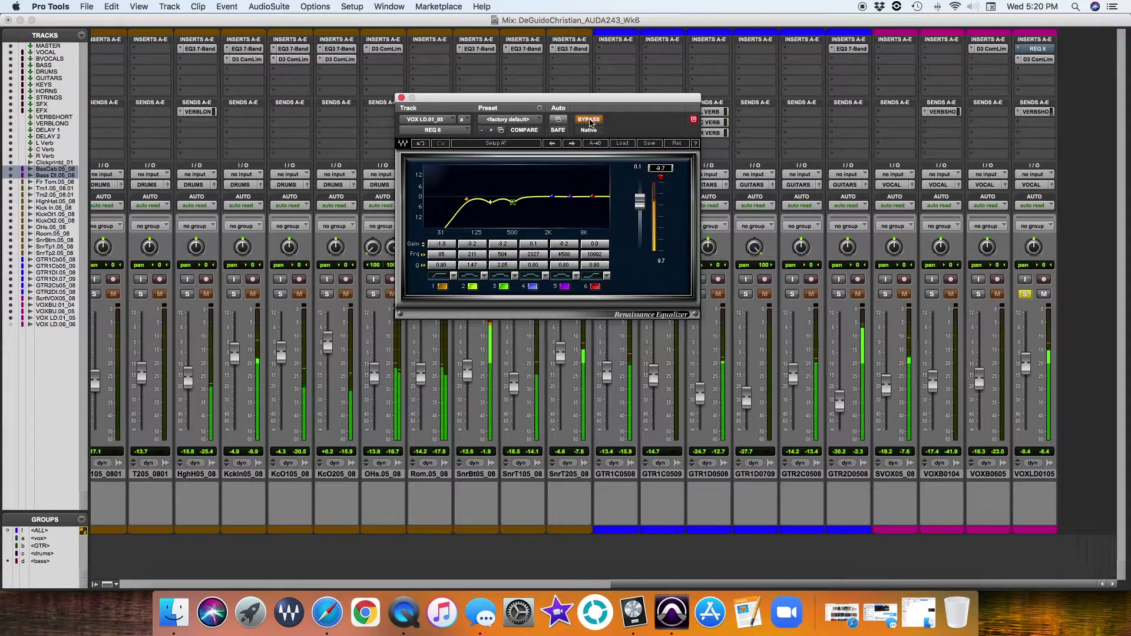
click(588, 120)
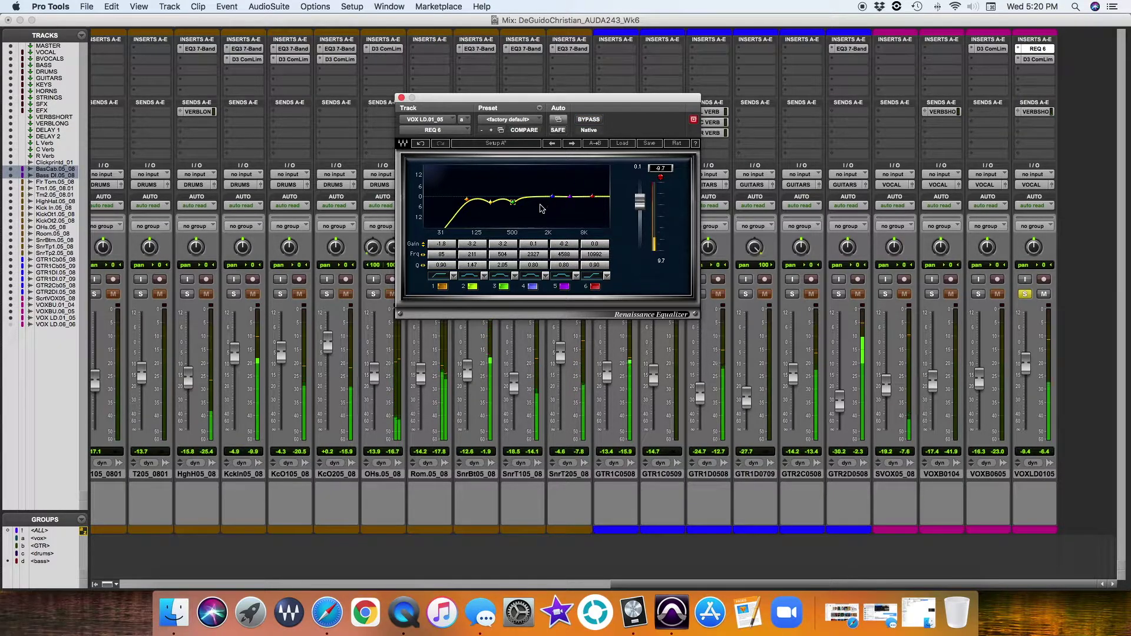
drag(513, 203, 513, 203)
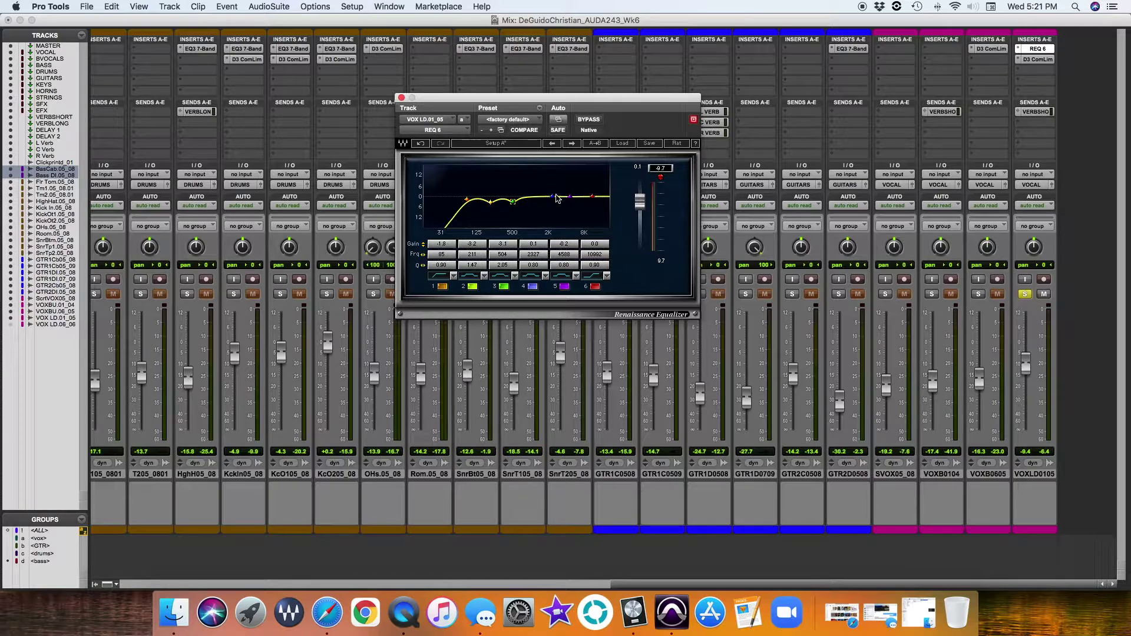
Move band 5 to about 5739 Hz, boost band 4 by about 4.4 dB at 1498 Hz, and compare against bypass.
drag(552, 196, 575, 196)
drag(541, 196, 538, 196)
drag(539, 198, 539, 192)
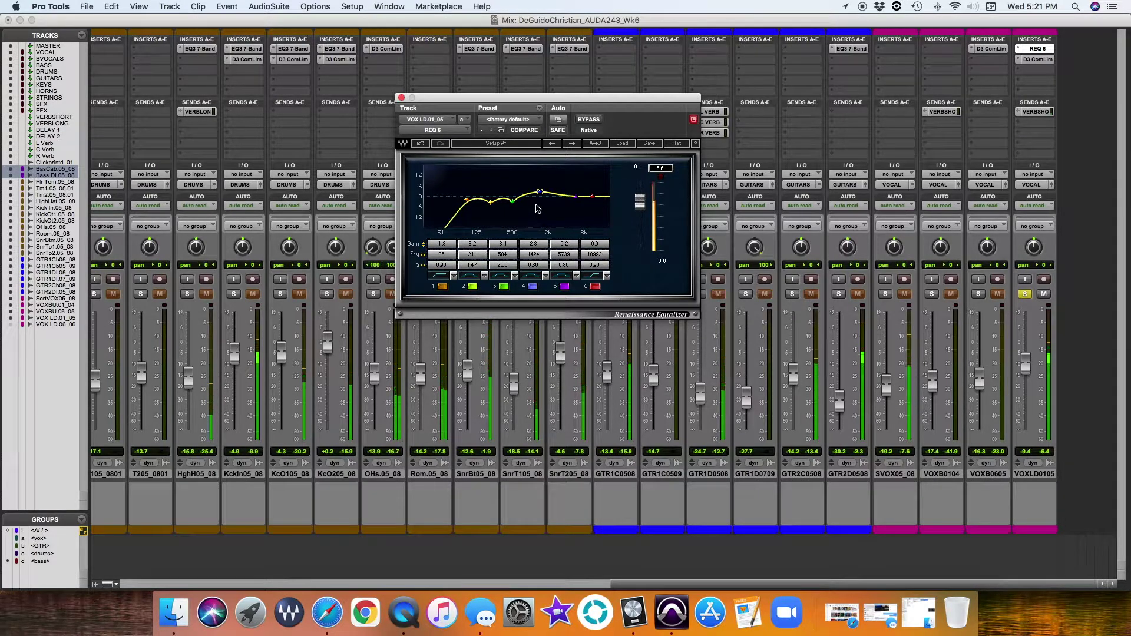
mouse_move(541, 192)
mouse_down()
mouse_move(532, 166)
mouse_move(541, 185)
mouse_up()
drag(546, 186, 541, 189)
click(595, 124)
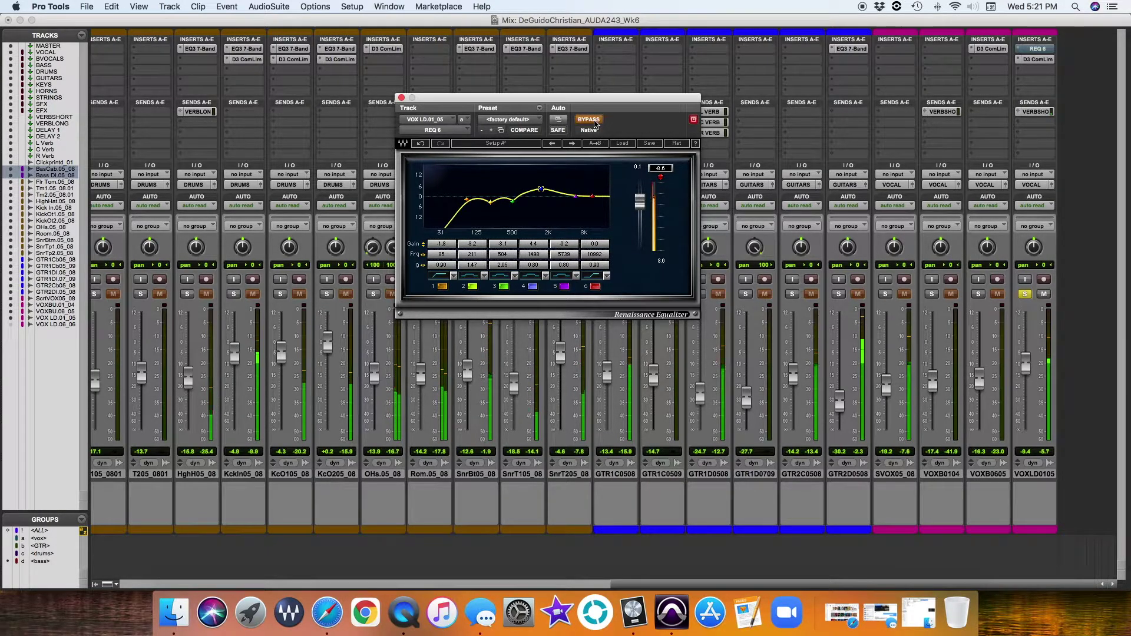
click(595, 122)
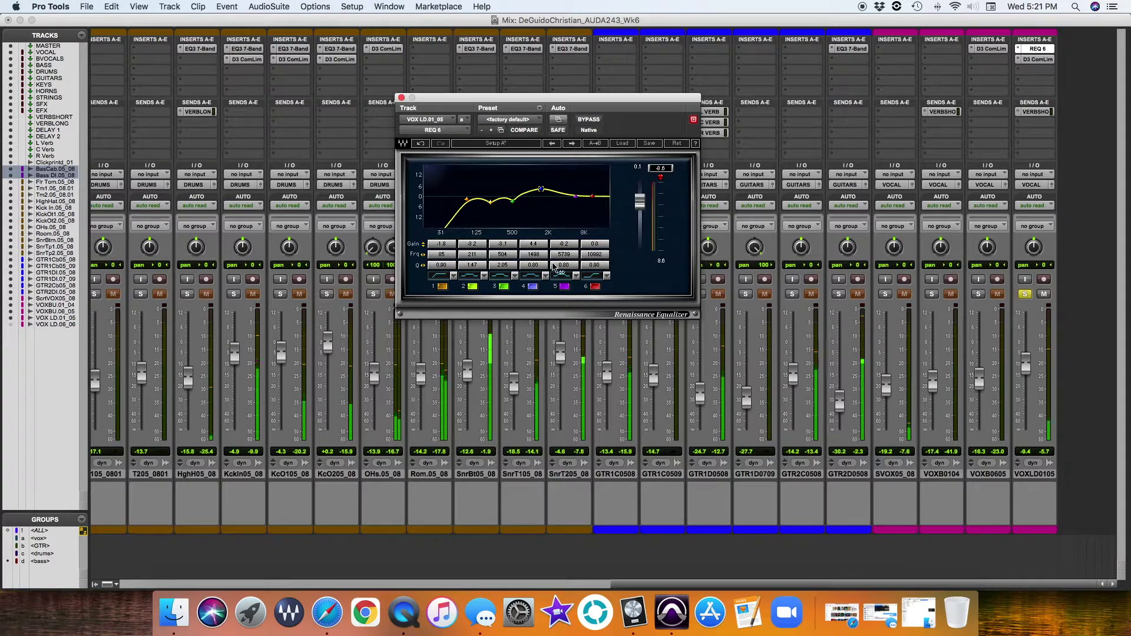
Set band 4's Q to about 0.77, reduce its boost to about 3.1 dB at 1424 Hz, and compare against bypass.
drag(537, 269, 537, 270)
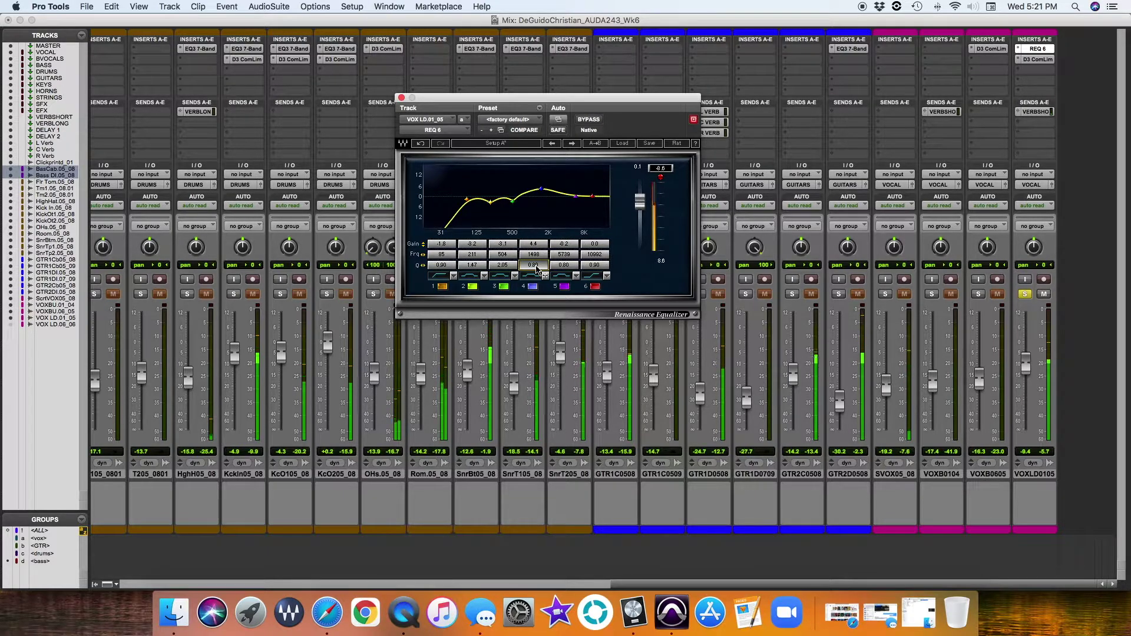
click(541, 189)
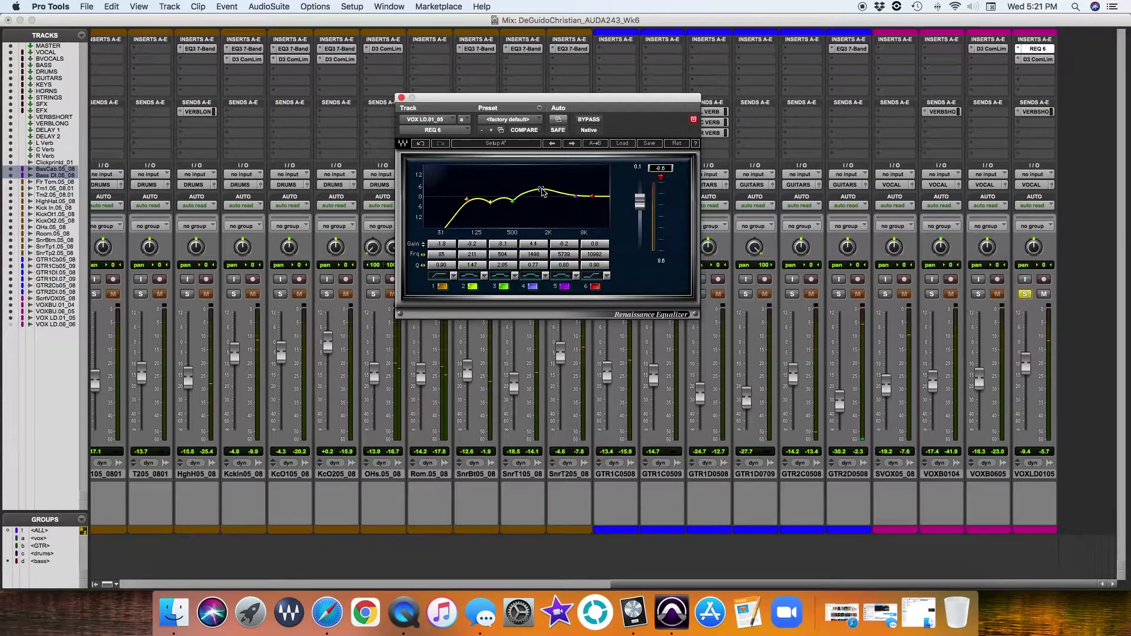
drag(541, 189, 541, 190)
drag(542, 190, 540, 191)
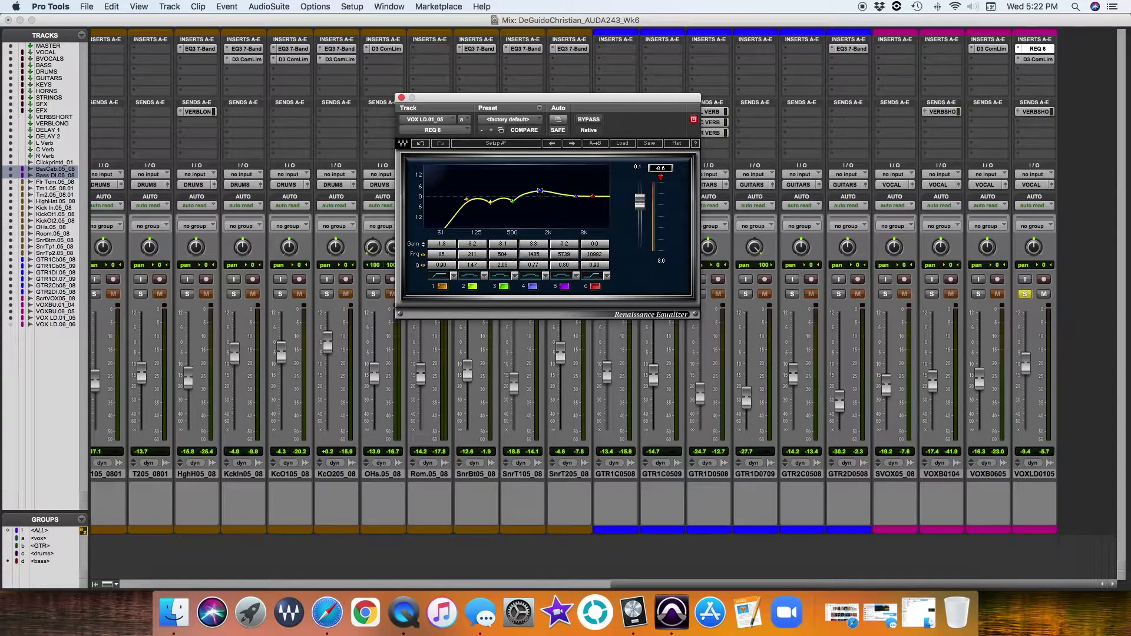
drag(540, 190, 539, 191)
key(space)
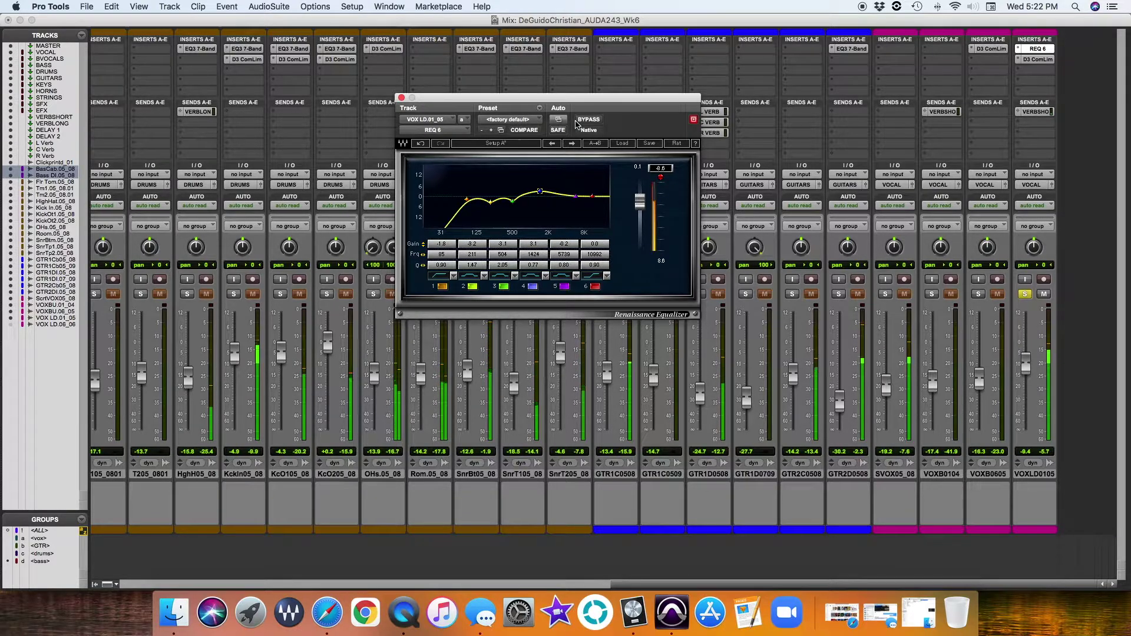
click(587, 120)
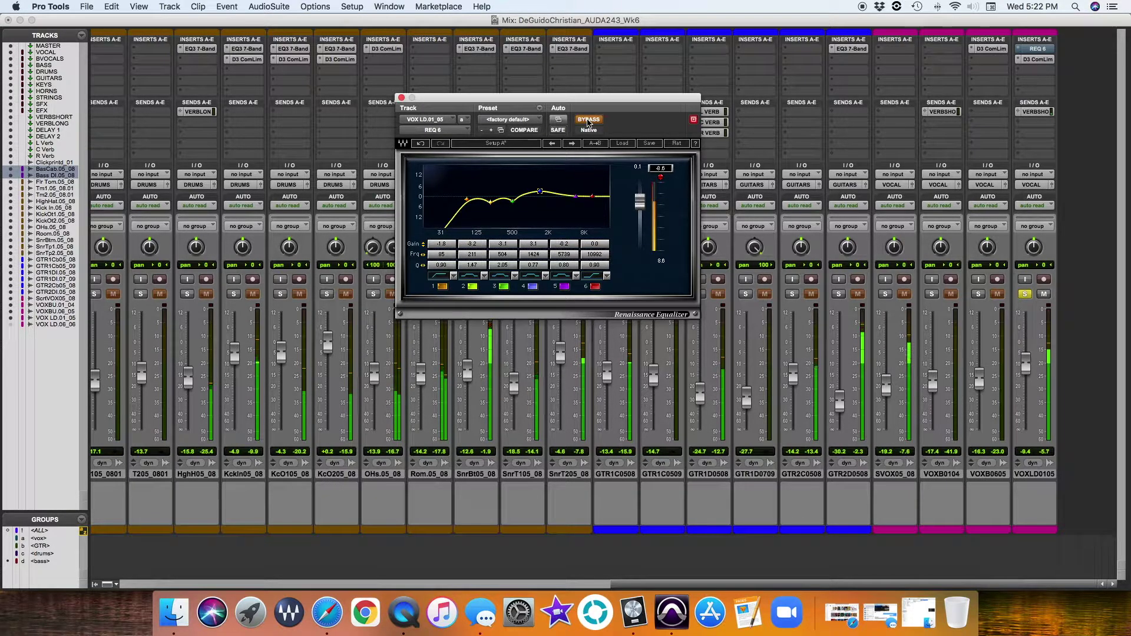
click(587, 119)
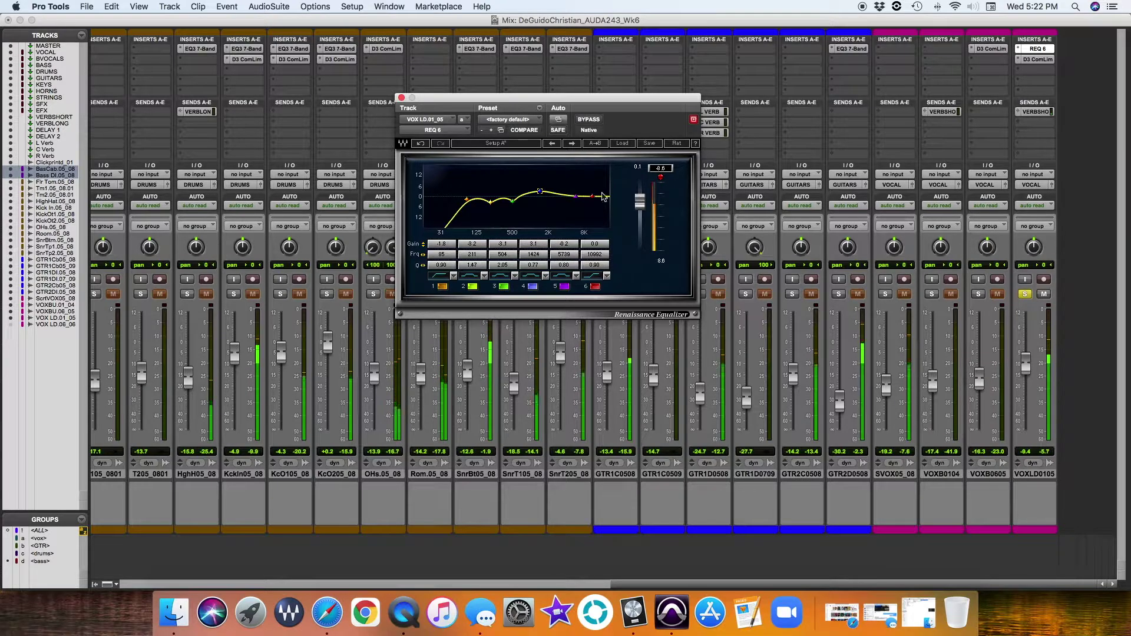
Shift band 5 to about 4621 Hz at -0.4 dB and raise band 6 by about 2.1 dB at 8000 Hz.
drag(575, 196, 571, 197)
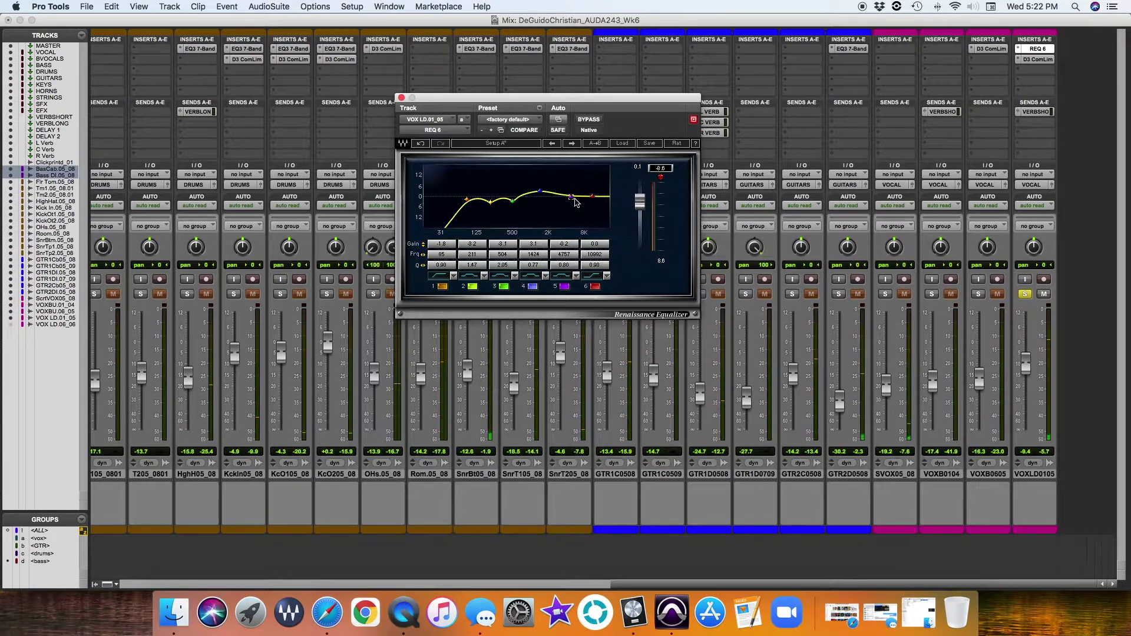
drag(570, 197, 569, 197)
drag(593, 196, 593, 195)
drag(593, 195, 584, 192)
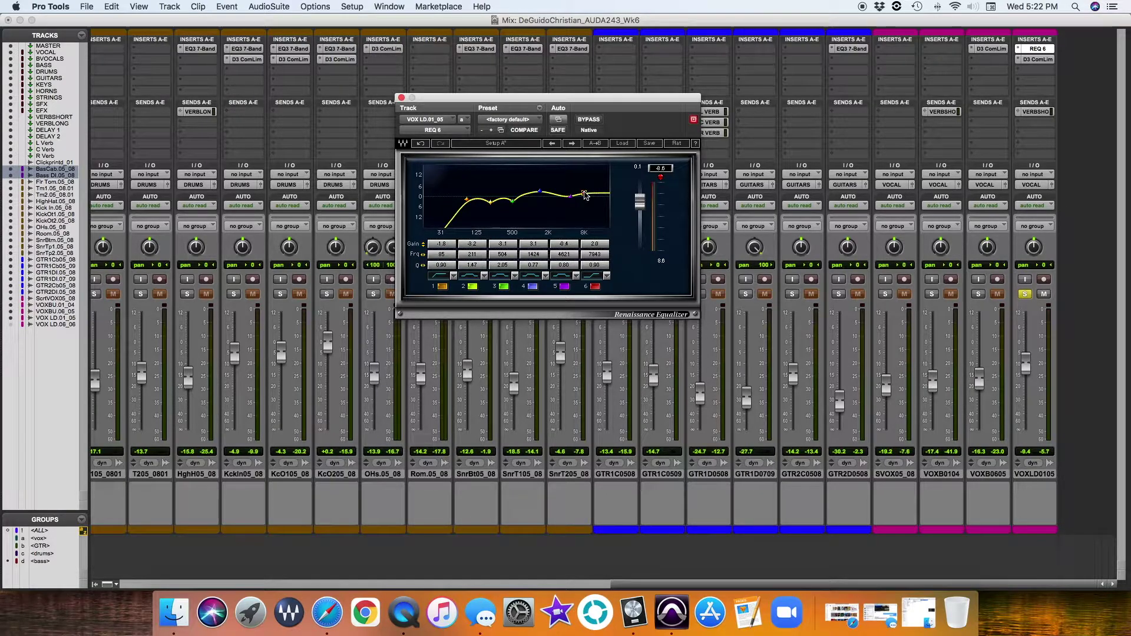
key(space)
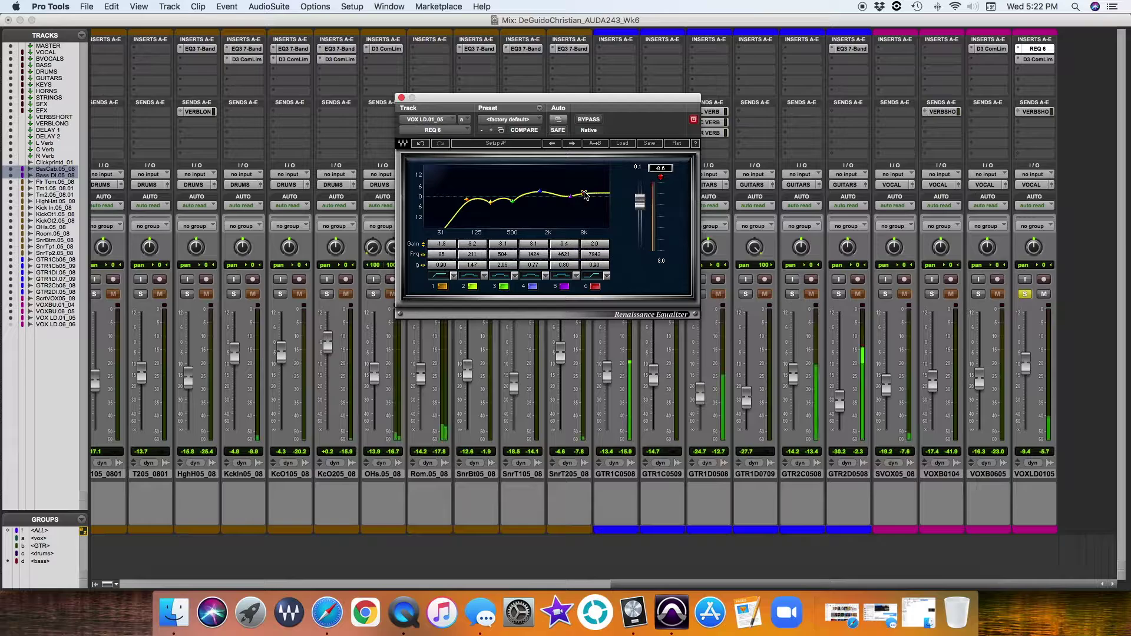
drag(585, 195, 584, 193)
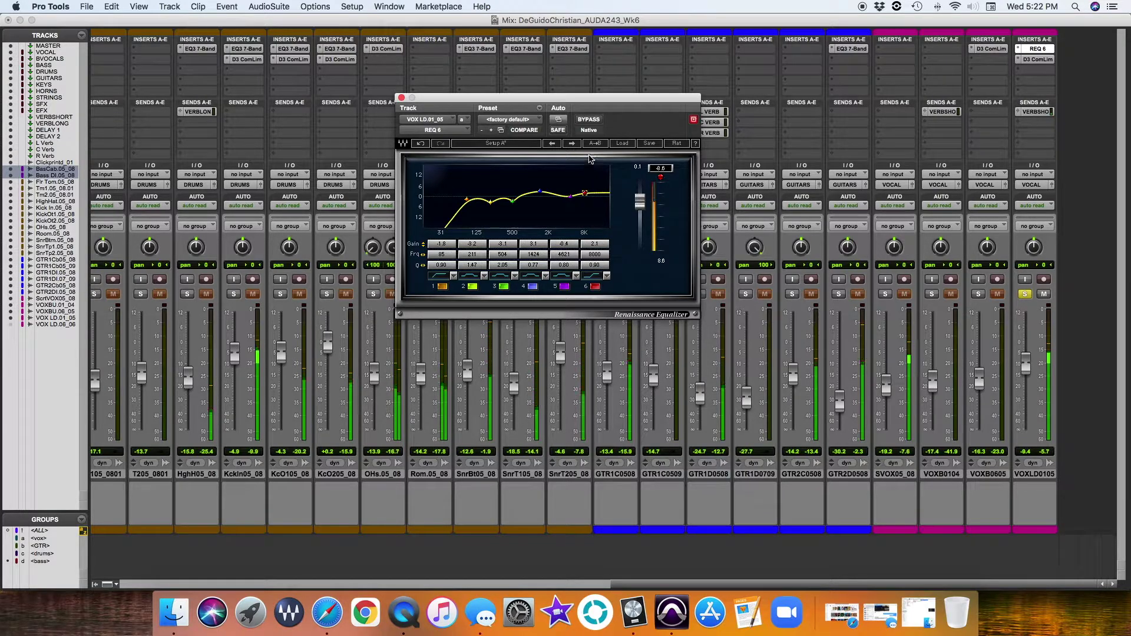
Compare the equalized lead vocal with the bypassed signal twice during playback, checking loudness and tone.
click(589, 120)
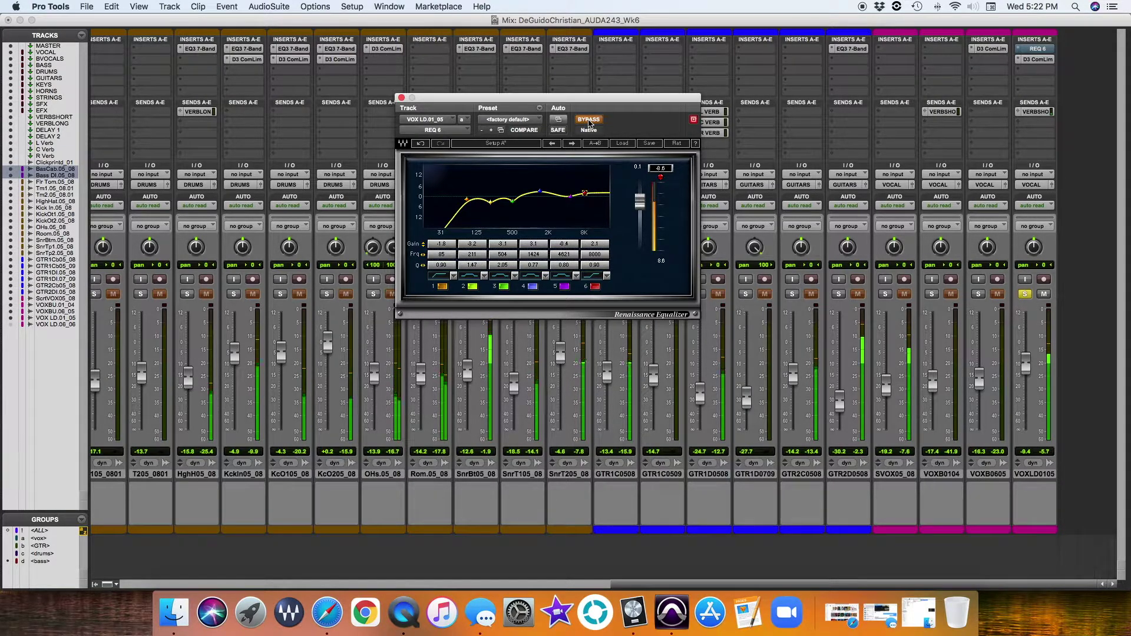
click(589, 120)
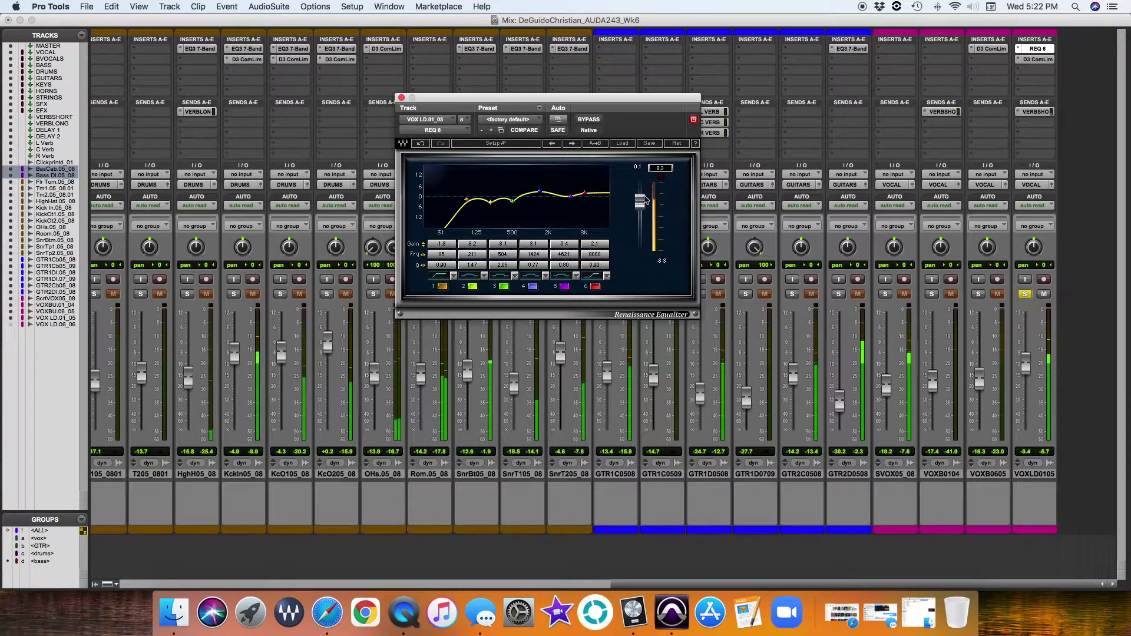
click(595, 121)
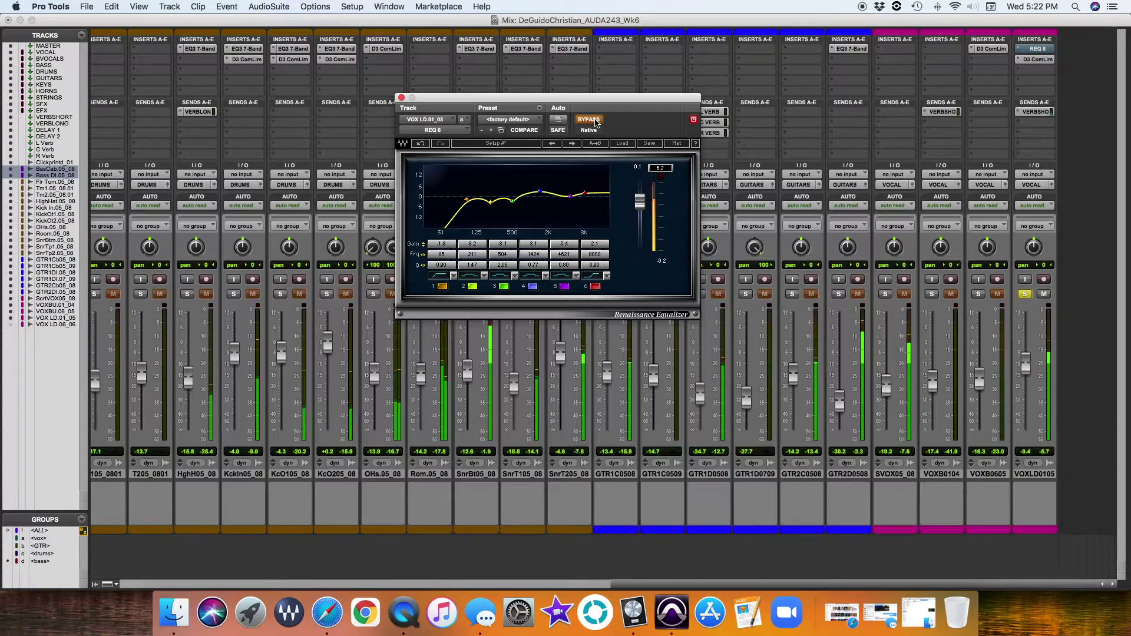
click(595, 121)
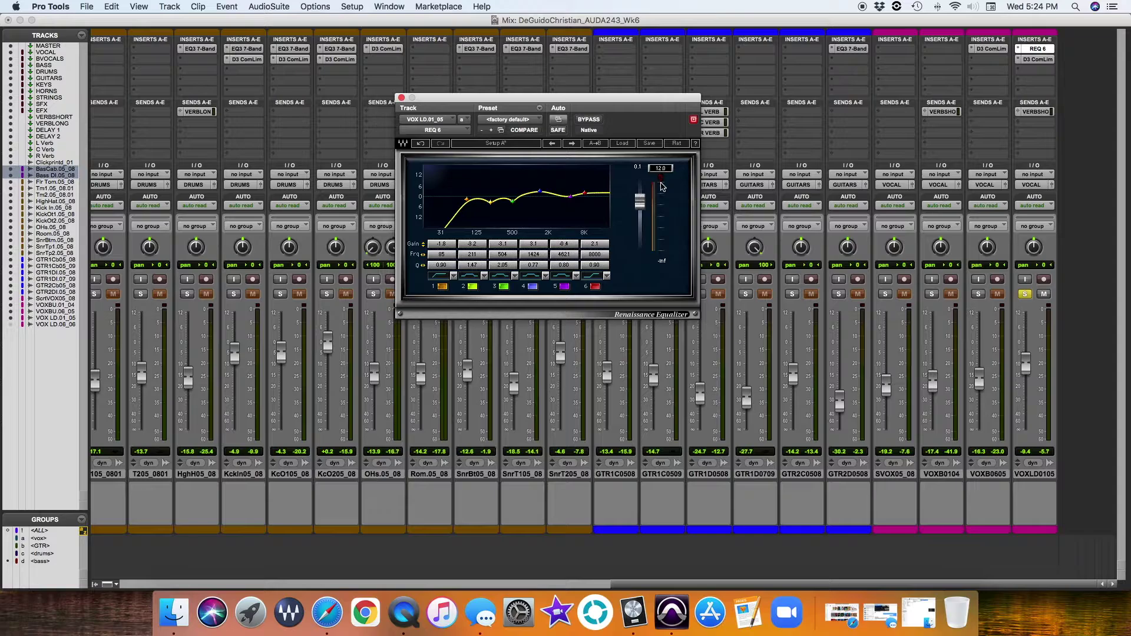
Reset the equalizer's output gain, lower it to about -0.3, and move the plug-in window clear of the vocal channels.
alt+click(640, 203)
drag(642, 199, 642, 200)
drag(608, 98, 536, 69)
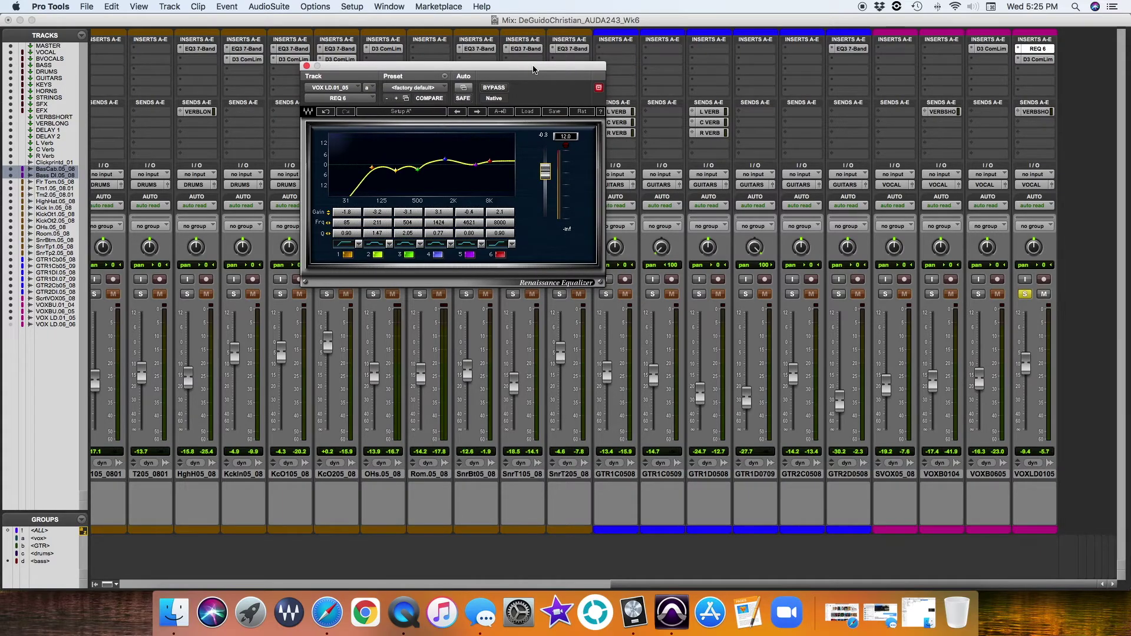